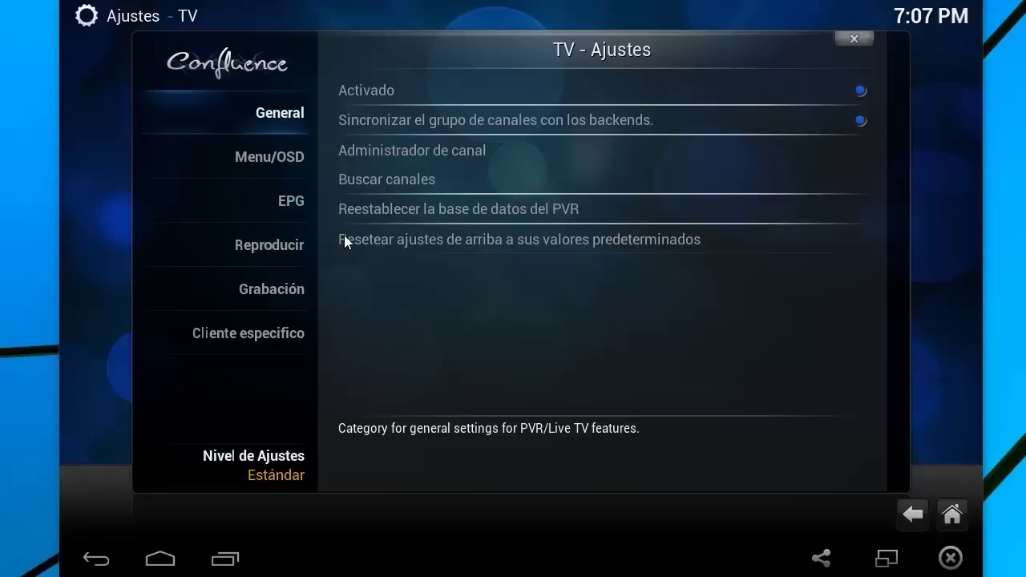
# Close the TV settings and the general settings, and go to the TV section of the home screen
pyautogui.click(860, 42)
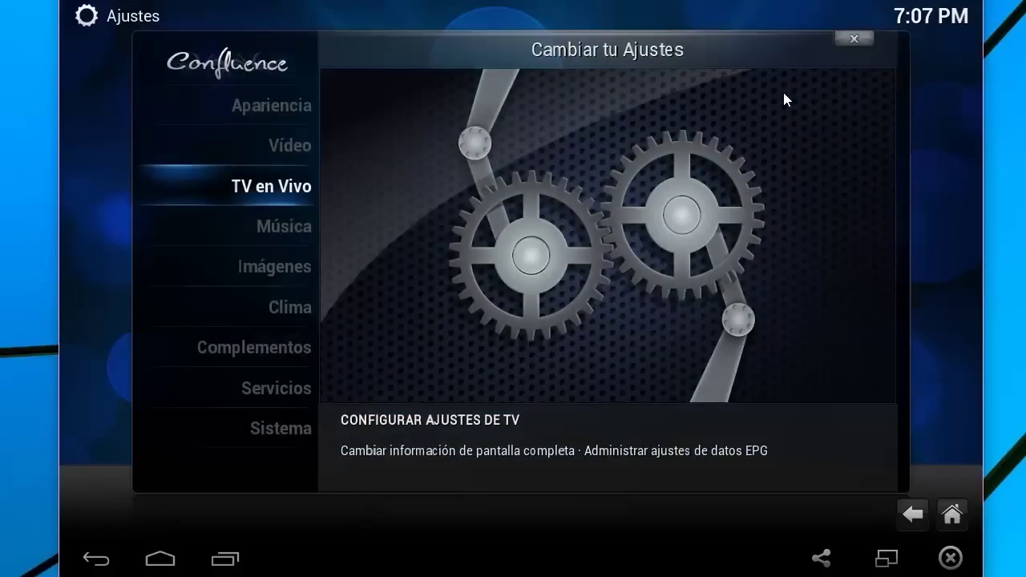
pyautogui.click(856, 39)
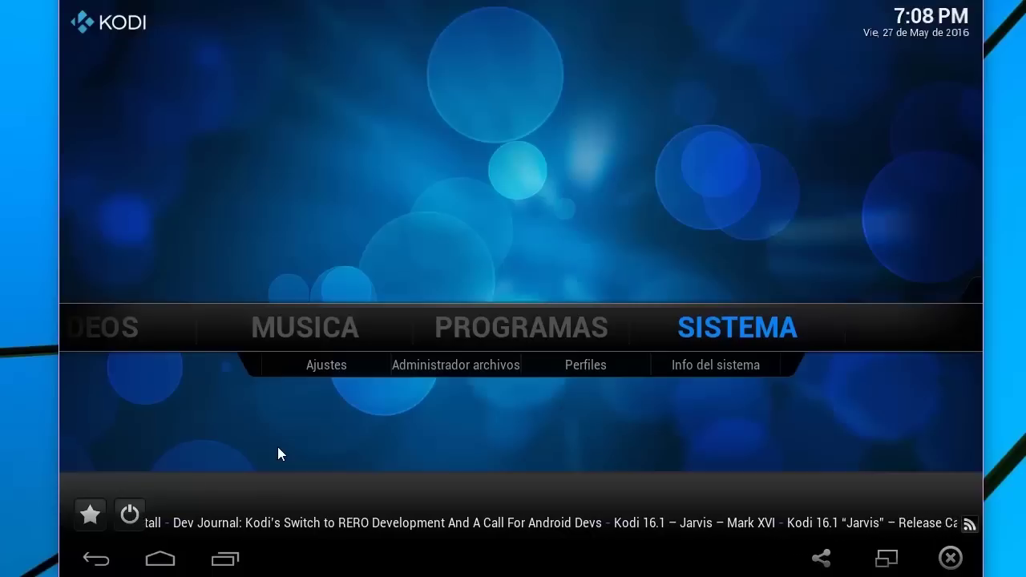
pyautogui.press('Left')
pyautogui.press('Left')
pyautogui.press('Left')
pyautogui.press('Left')
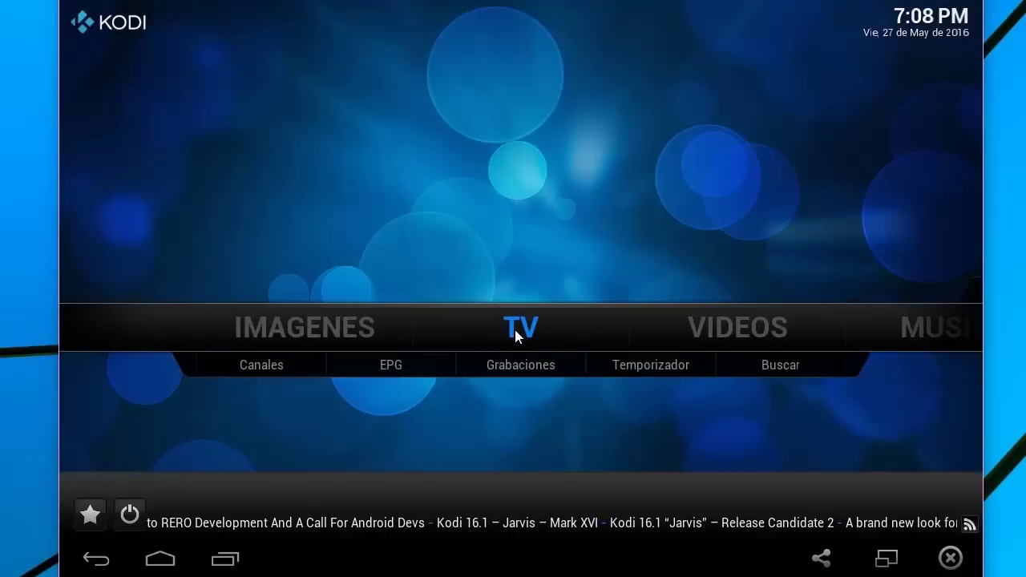
# Restart Kodi and open the EPG guide from the TV section
pyautogui.click(129, 514)
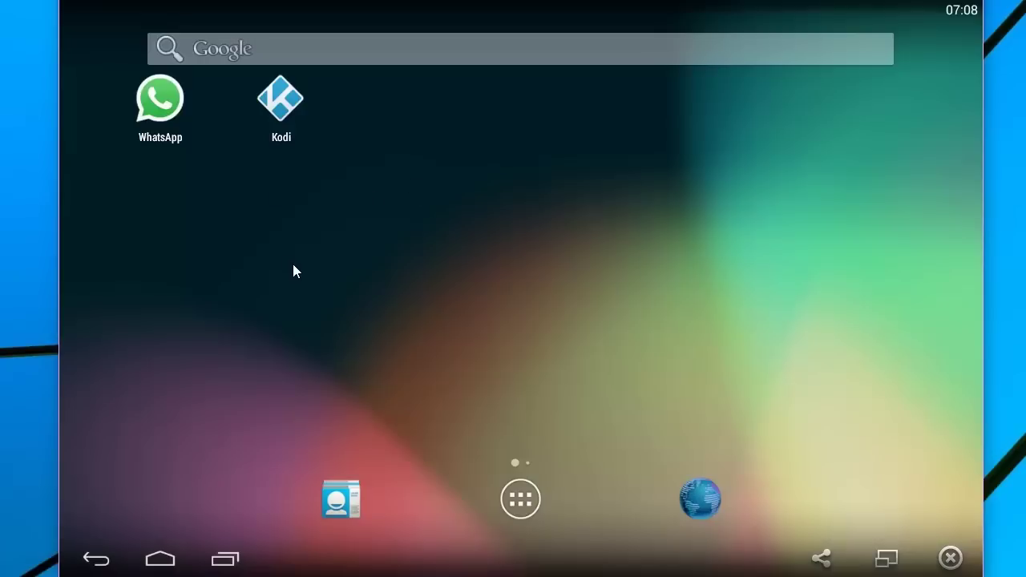
pyautogui.click(280, 106)
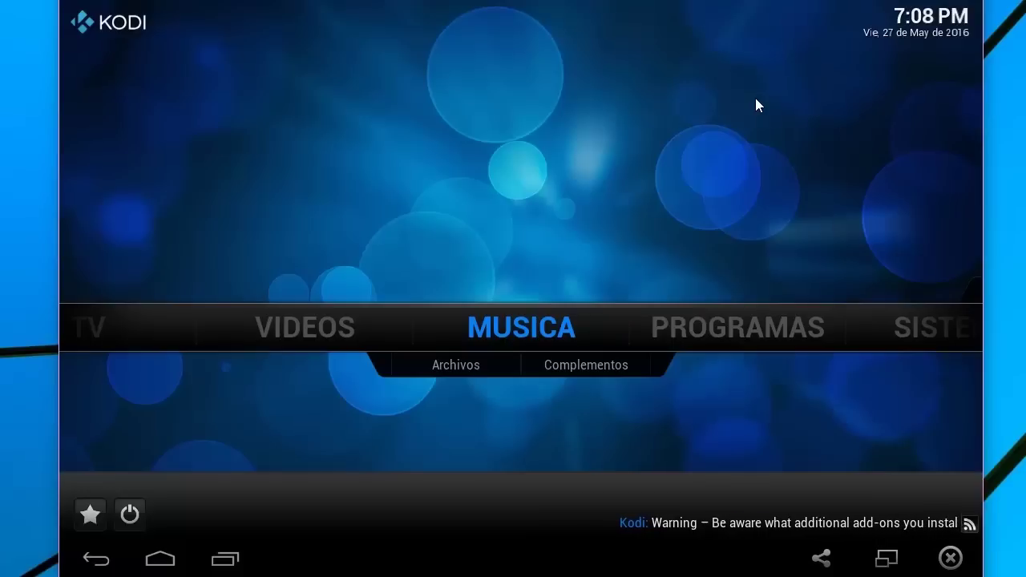
pyautogui.scroll(2, 263, 320)
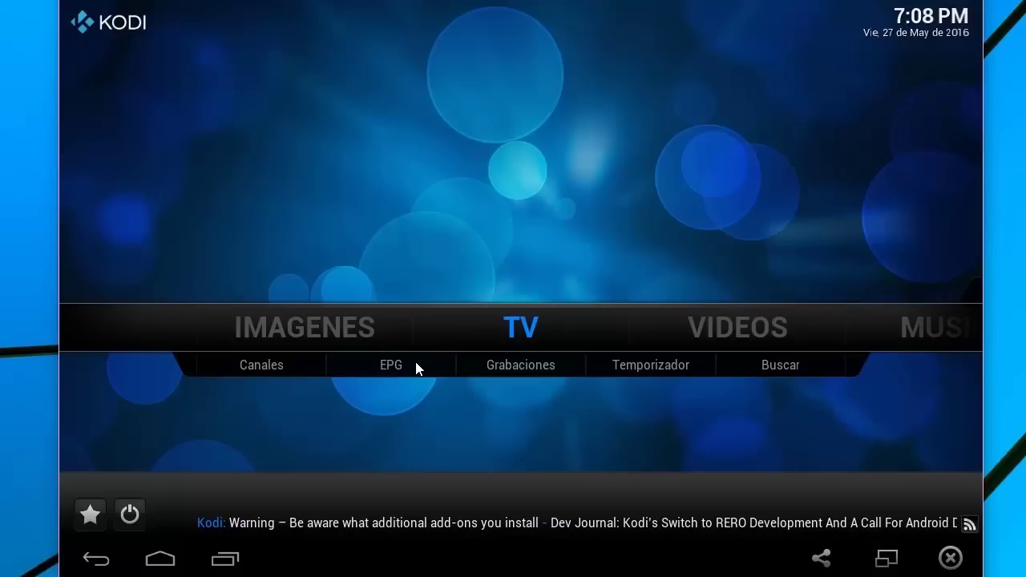
pyautogui.press('Down')
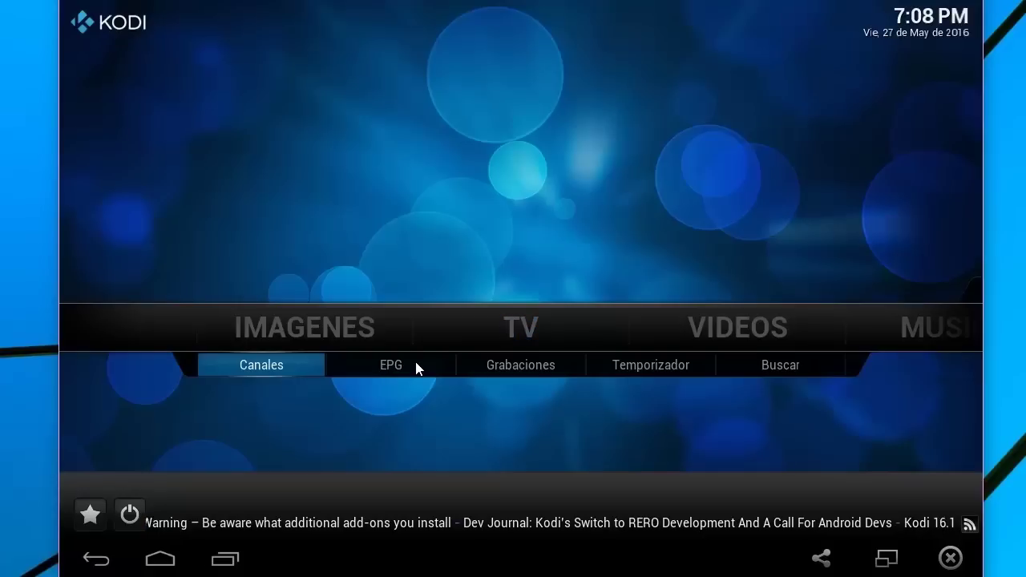
pyautogui.press('Right')
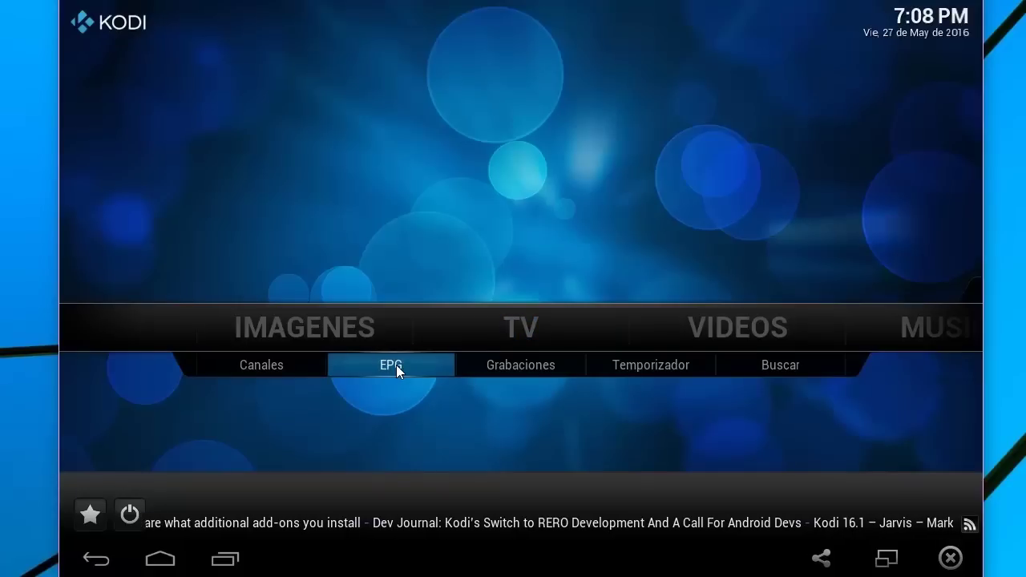
pyautogui.press('Return')
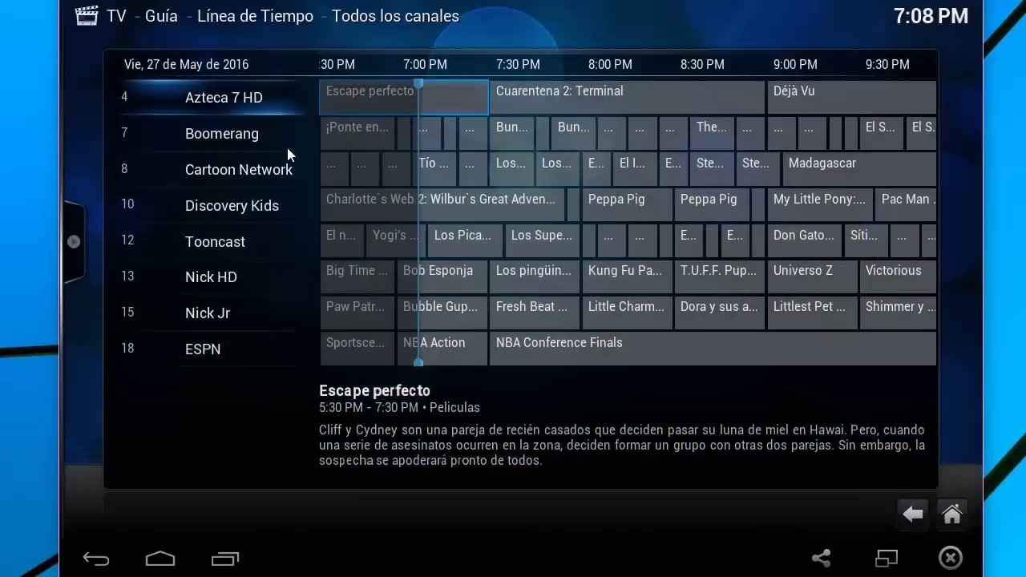
# Examine the guide timeline across all channels, checking which programmes are listed for each one
pyautogui.press('Down')
pyautogui.press('Down')
pyautogui.press('Down')
pyautogui.press('Down')
pyautogui.press('Down')
pyautogui.press('Down')
pyautogui.press('Down')
pyautogui.press('Down')
pyautogui.press('Down')
pyautogui.press('Down')
pyautogui.press('Down')
pyautogui.press('Down')
pyautogui.press('Down')
pyautogui.press('Down')
pyautogui.press('Down')
pyautogui.press('Down')
pyautogui.press('Down')
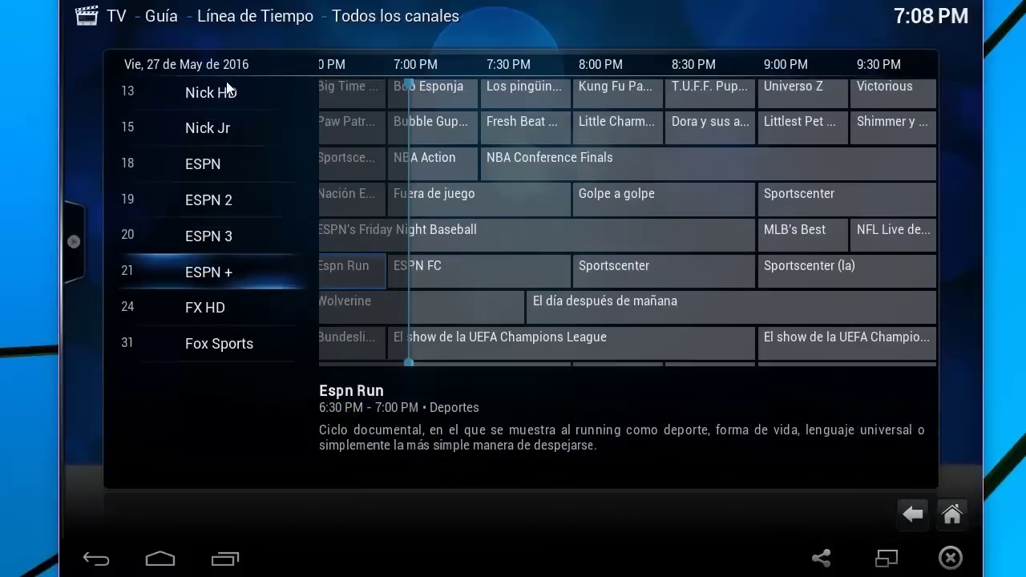
pyautogui.press('Down')
pyautogui.press('Down')
pyautogui.press('Down')
pyautogui.press('Down')
pyautogui.press('Down')
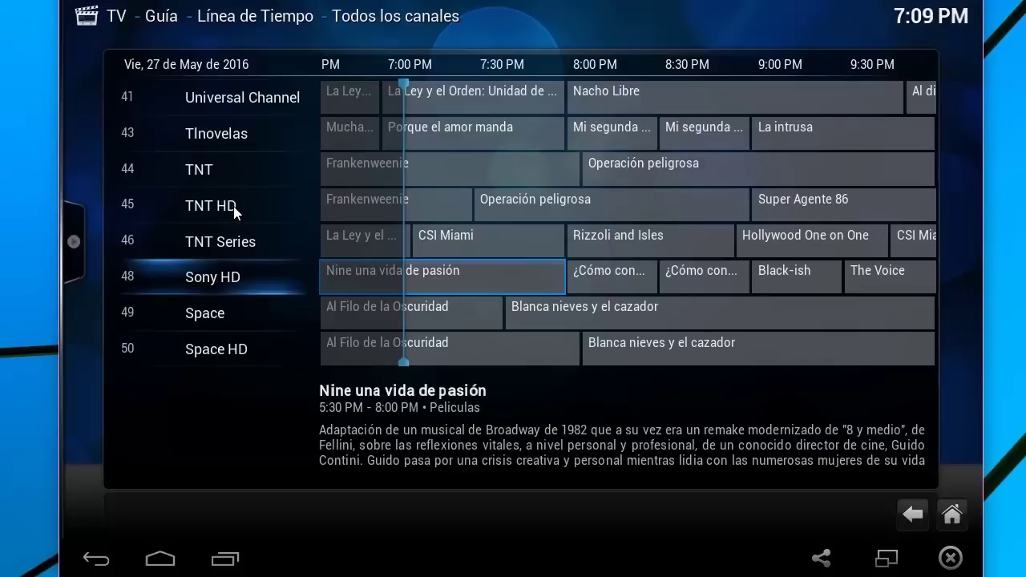
pyautogui.scroll(-4, 261, 275)
pyautogui.scroll(-3, 228, 233)
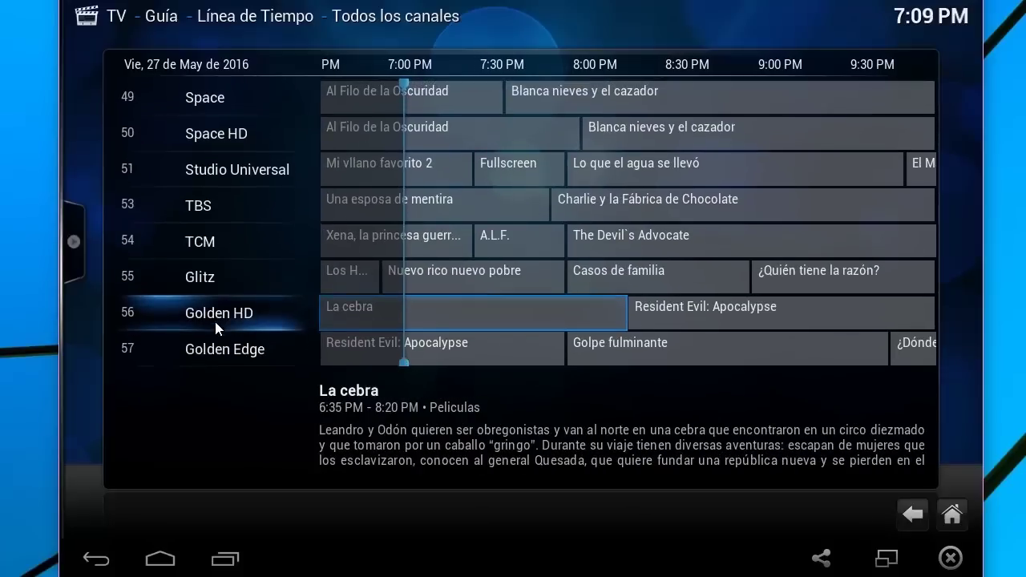
pyautogui.scroll(-6, 217, 325)
pyautogui.scroll(-11, 230, 320)
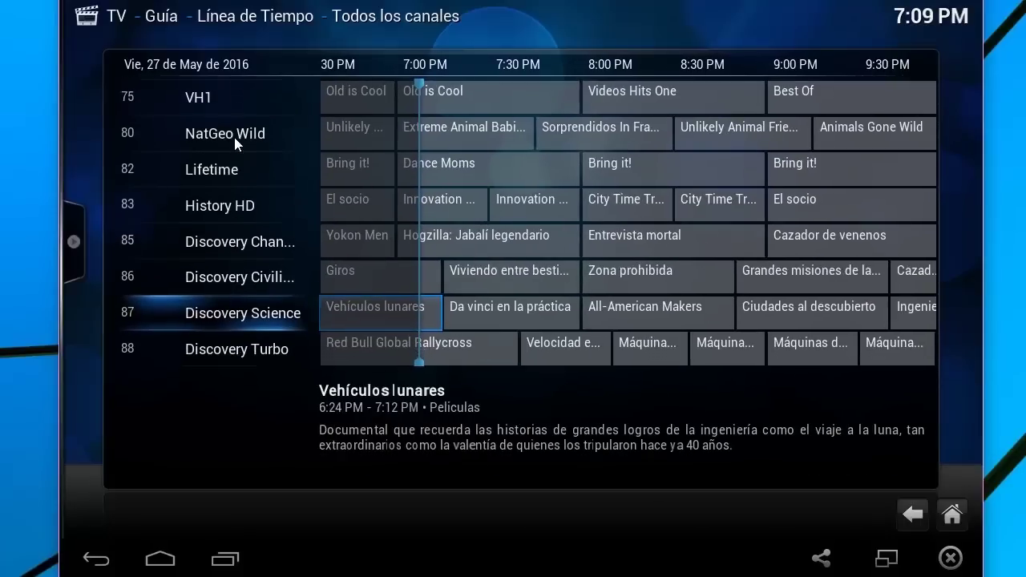
pyautogui.scroll(7, 231, 365)
pyautogui.scroll(13, 231, 368)
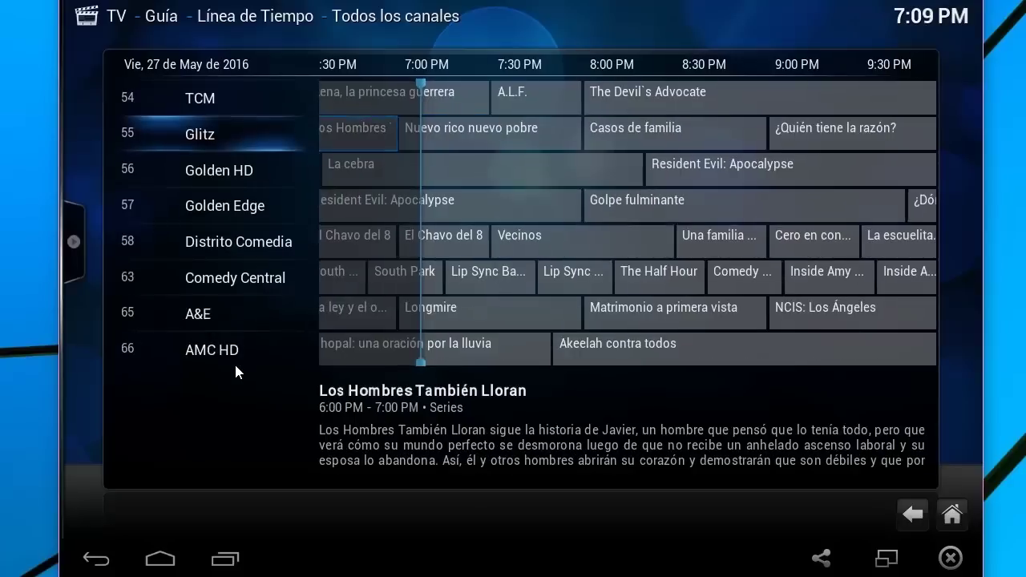
pyautogui.scroll(6, 239, 337)
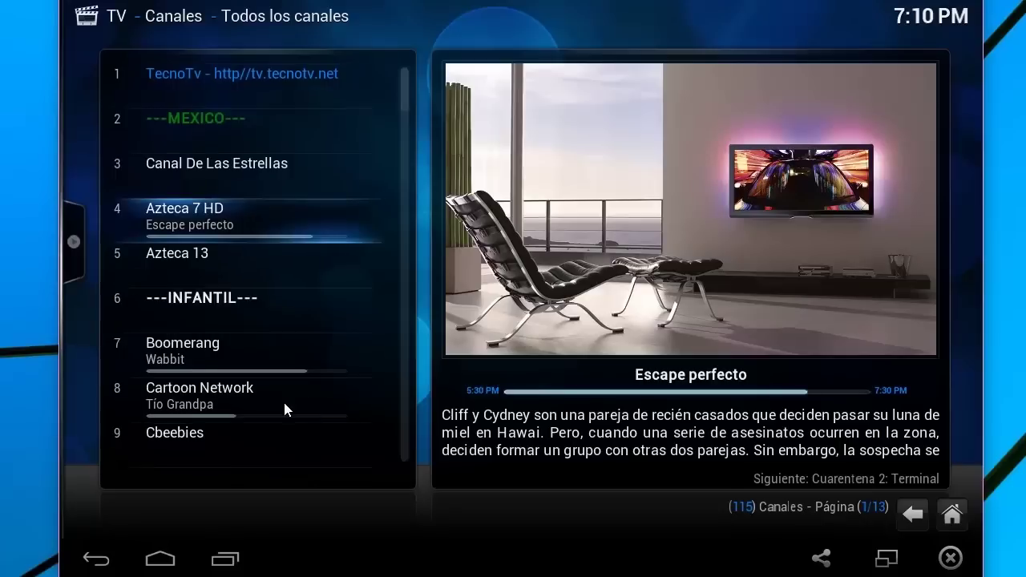
# Look through the full list of TV channels, from the Mexico group down to the last entry
pyautogui.moveTo(283, 399); pyautogui.dragTo(320, 46)
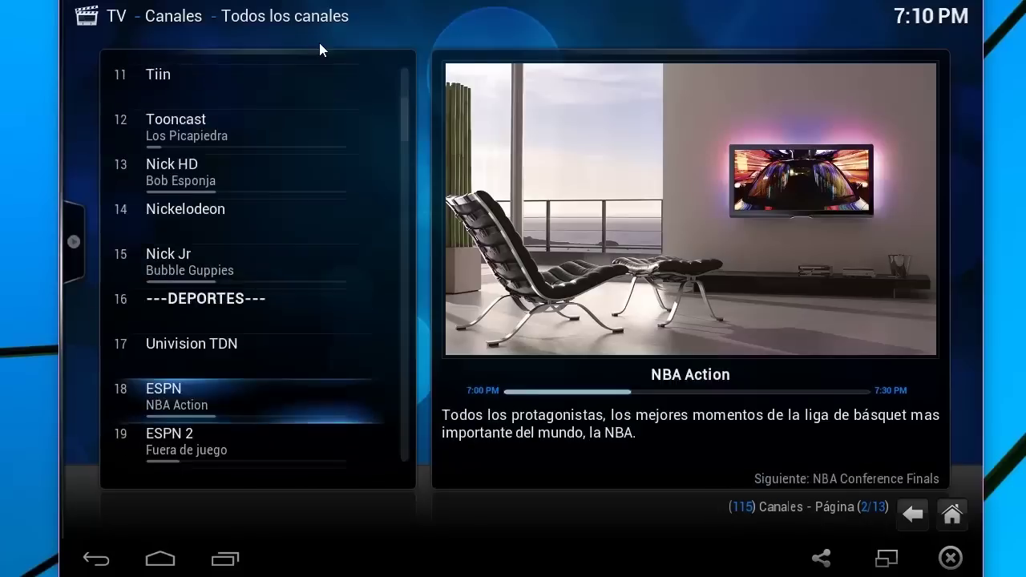
pyautogui.moveTo(293, 332); pyautogui.dragTo(297, 27)
pyautogui.moveTo(267, 337); pyautogui.dragTo(255, 159)
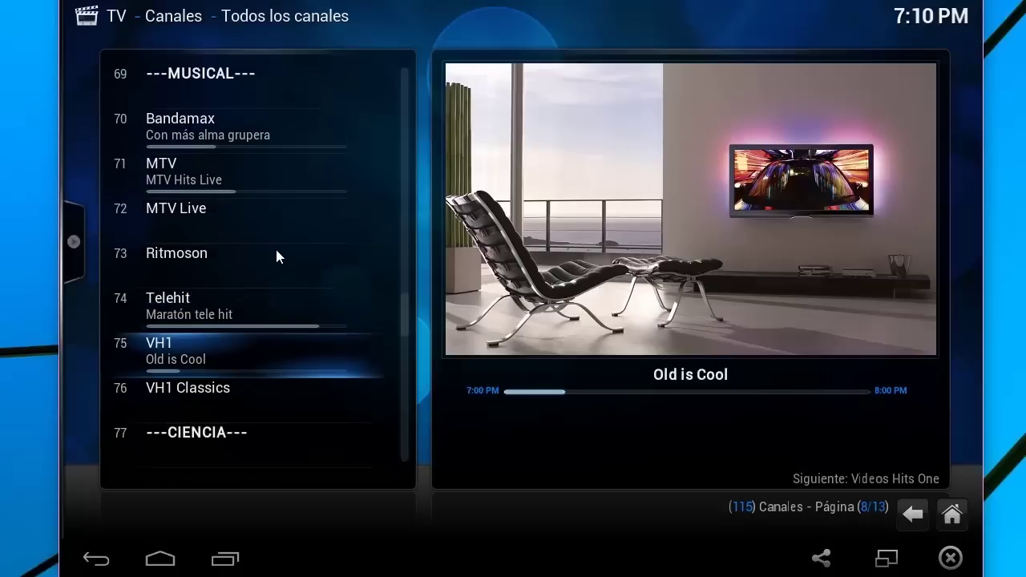
pyautogui.moveTo(238, 386); pyautogui.dragTo(252, 67)
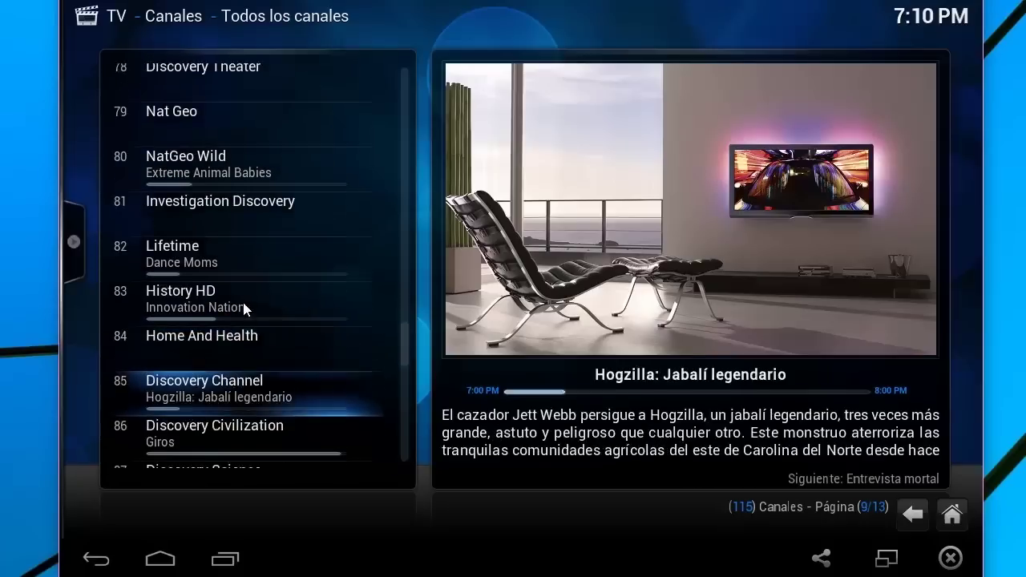
pyautogui.moveTo(299, 358); pyautogui.dragTo(263, 77)
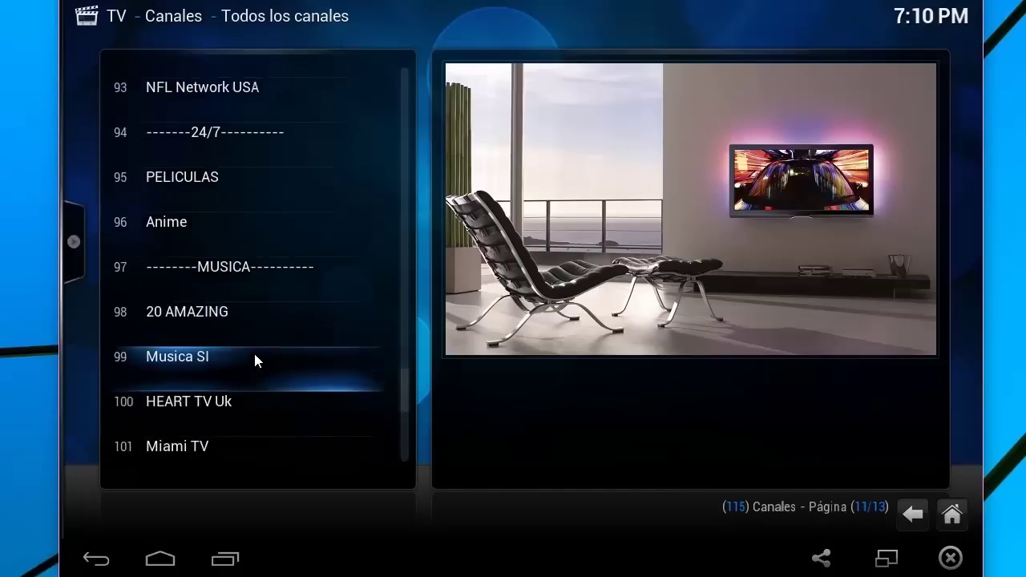
pyautogui.moveTo(265, 383); pyautogui.dragTo(268, 133)
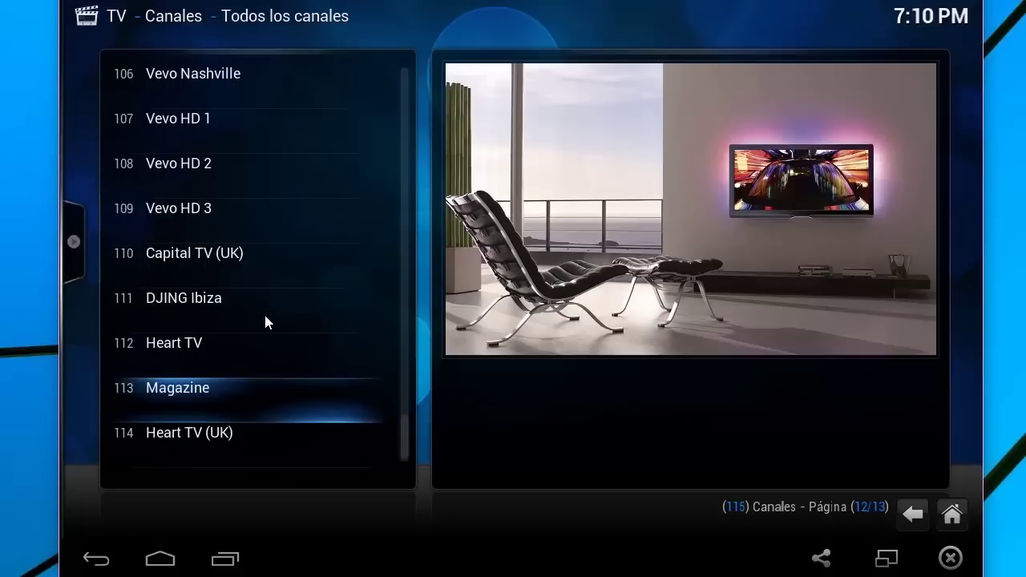
pyautogui.moveTo(235, 437); pyautogui.dragTo(287, 190)
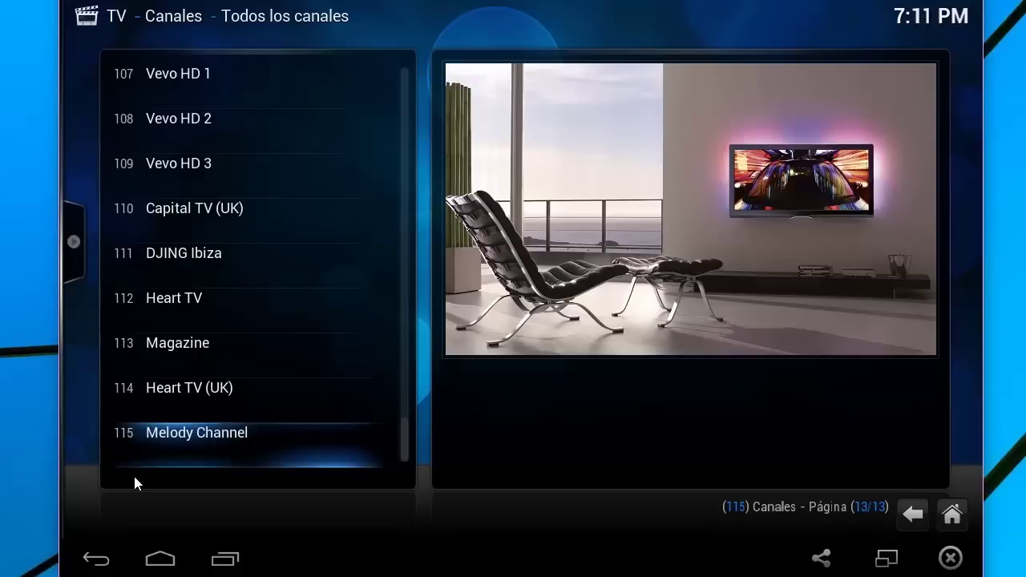
# Add the Anime channel from the 24/7 group to the favourites
pyautogui.scroll(20, 252, 144)
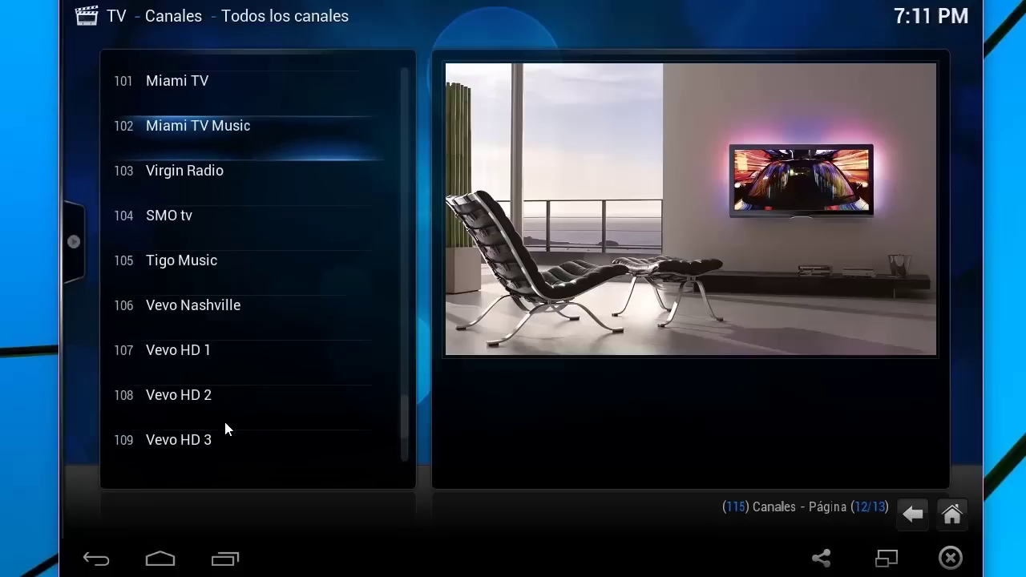
pyautogui.moveTo(247, 391)
pyautogui.mouseDown()
pyautogui.moveTo(259, 225)
pyautogui.moveTo(248, 376)
pyautogui.mouseUp()
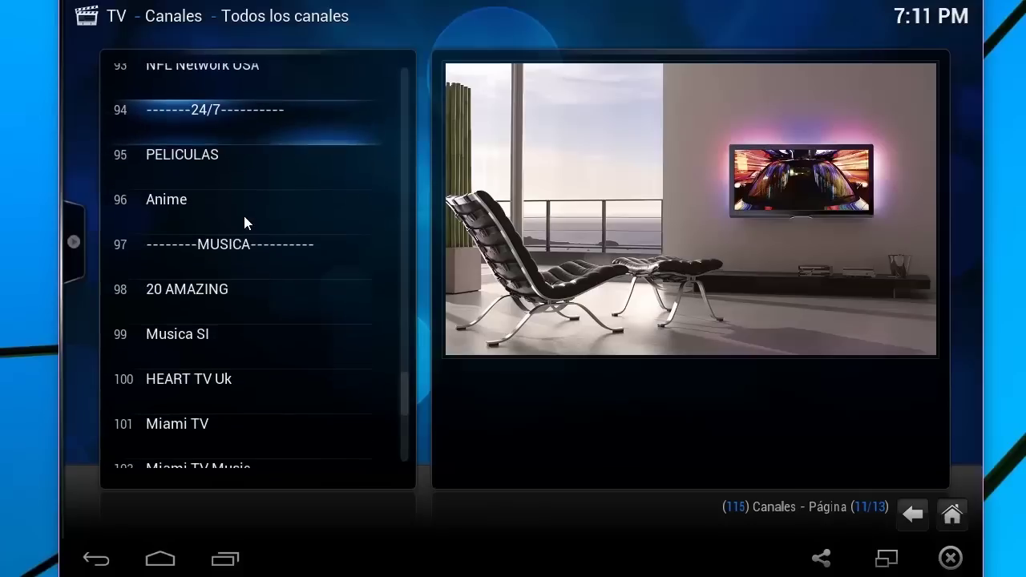
pyautogui.rightClick(185, 210)
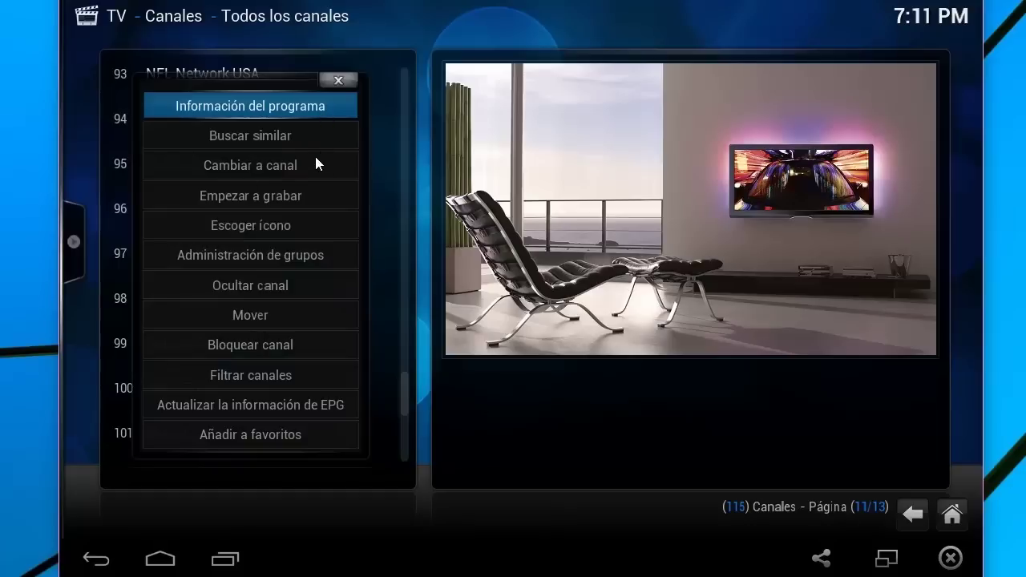
pyautogui.click(282, 434)
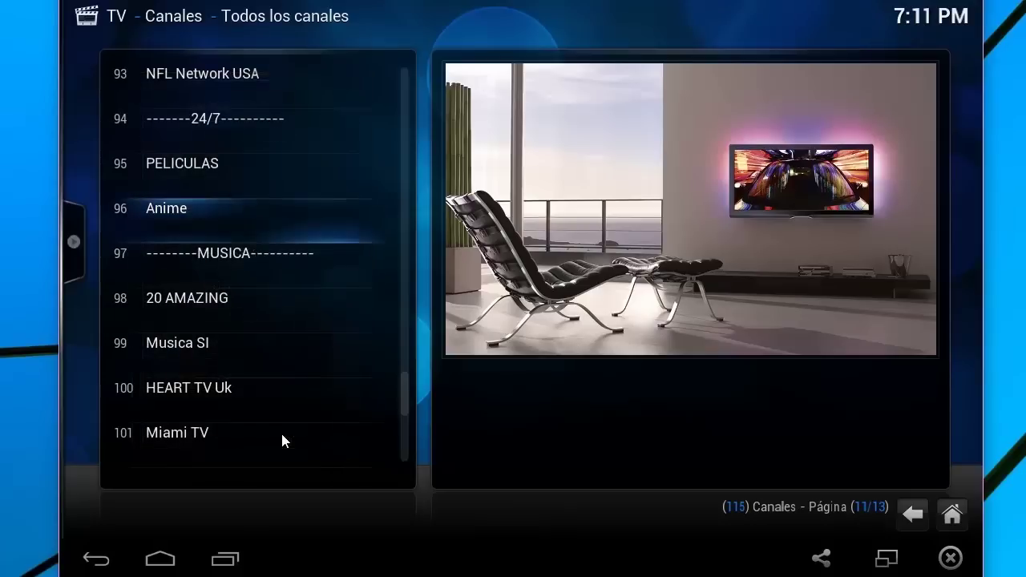
# Add Melody Channel, the last entry of the channel list, to the favourites
pyautogui.scroll(-11, 248, 385)
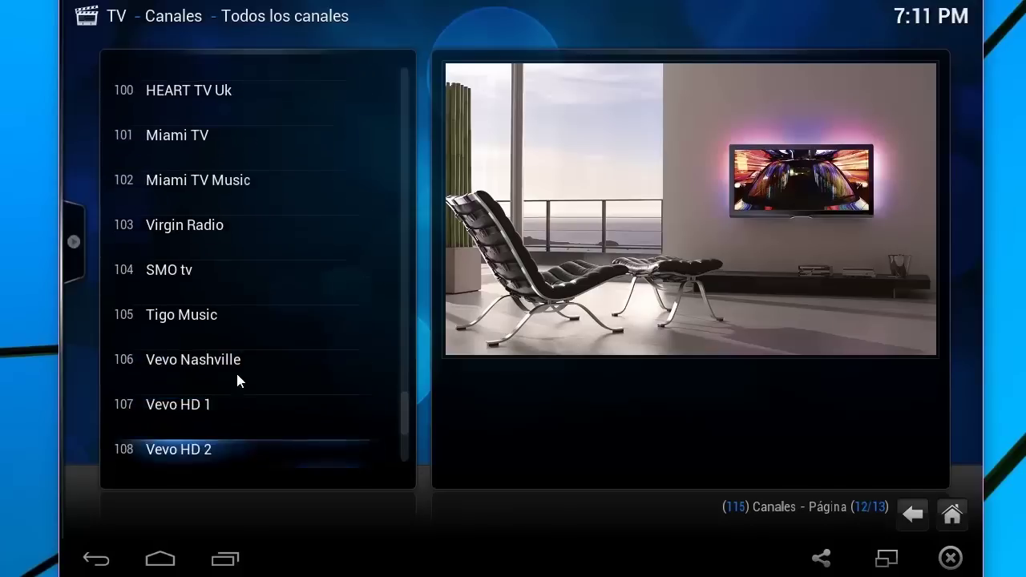
pyautogui.scroll(-3, 252, 229)
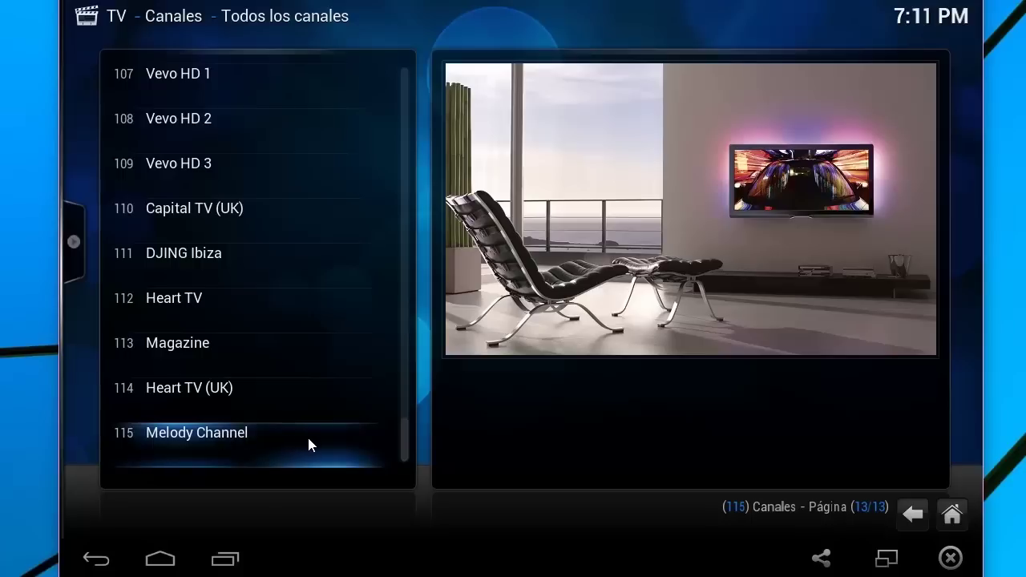
pyautogui.rightClick(309, 440)
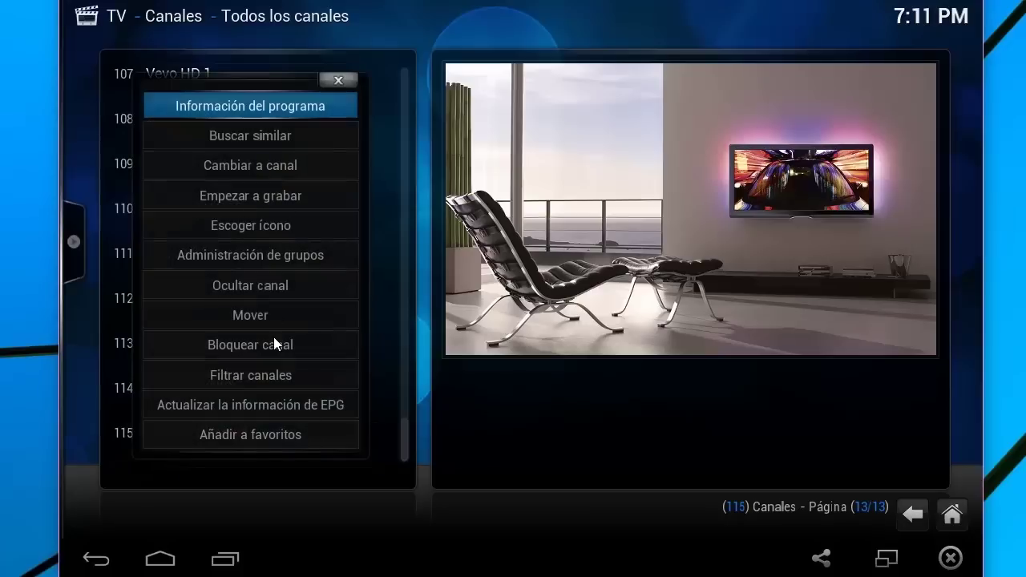
pyautogui.click(263, 435)
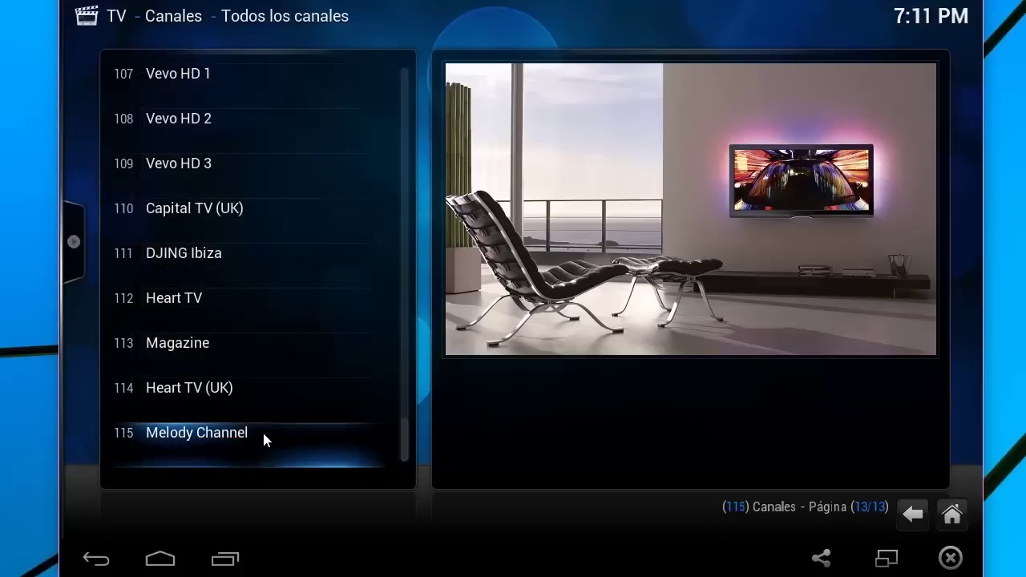
# Return to the home screen, review the favourites list and the options available for Melody Channel, and close it
pyautogui.click(97, 559)
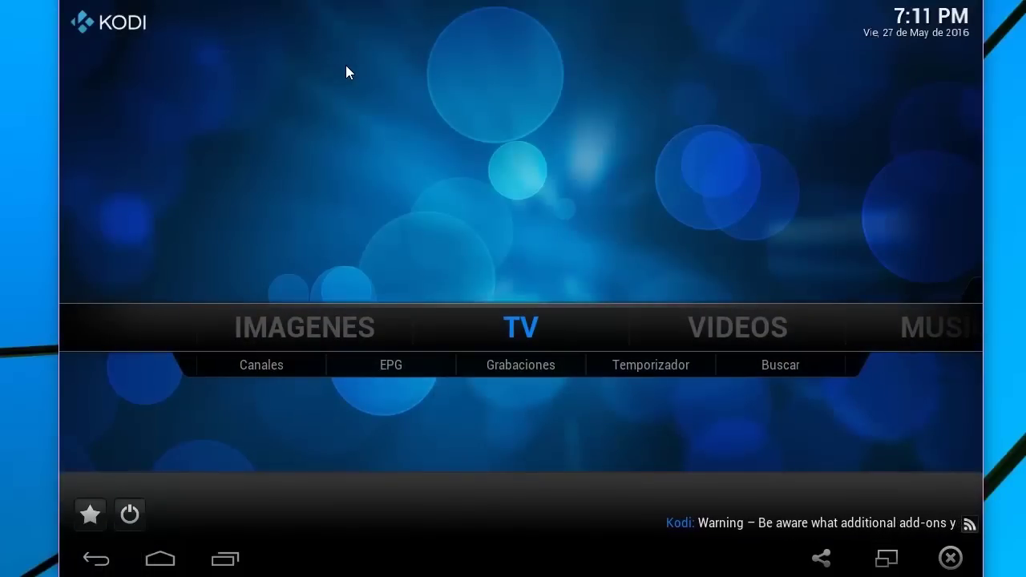
pyautogui.click(91, 517)
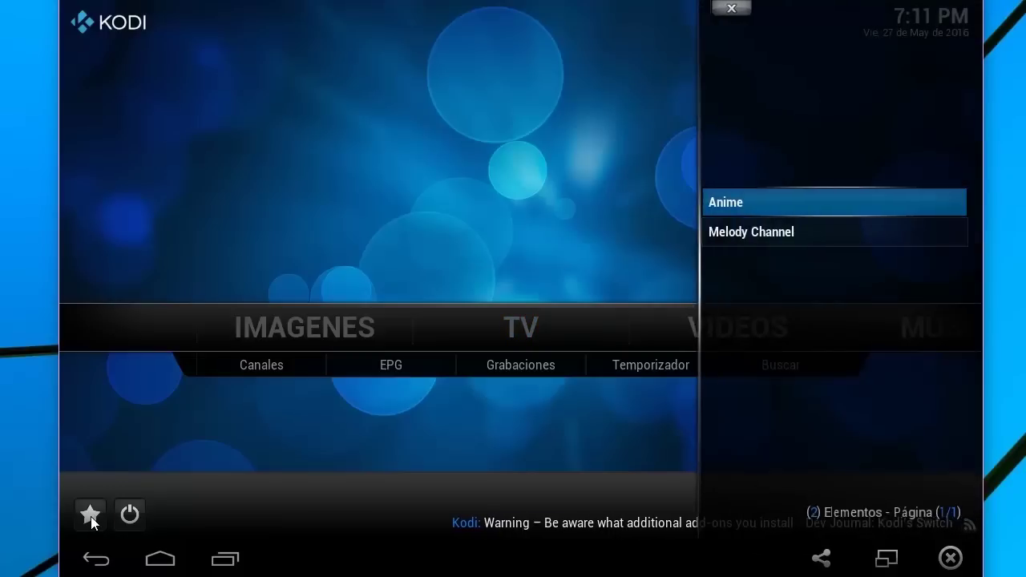
pyautogui.rightClick(789, 232)
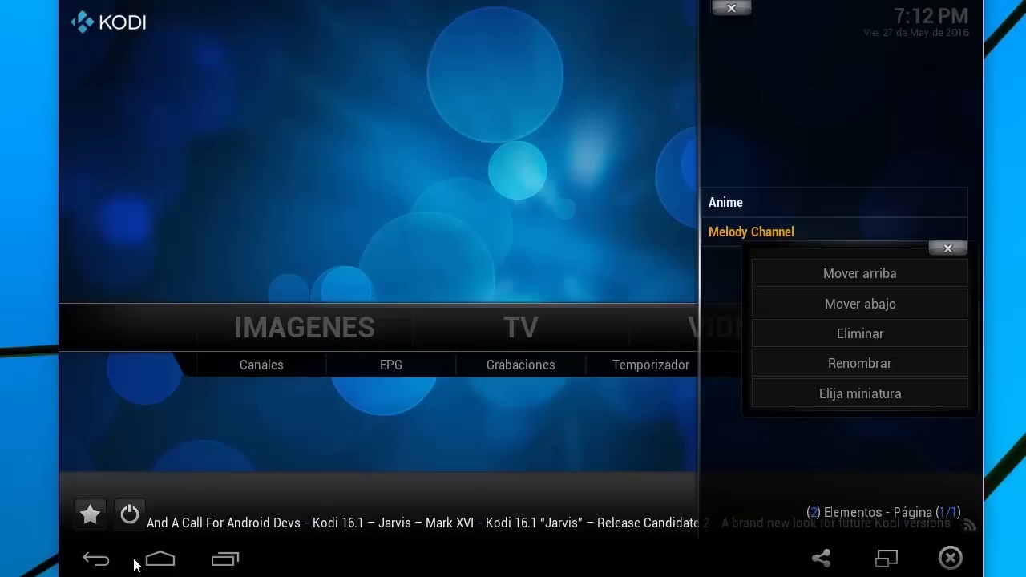
pyautogui.click(95, 559)
pyautogui.click(96, 558)
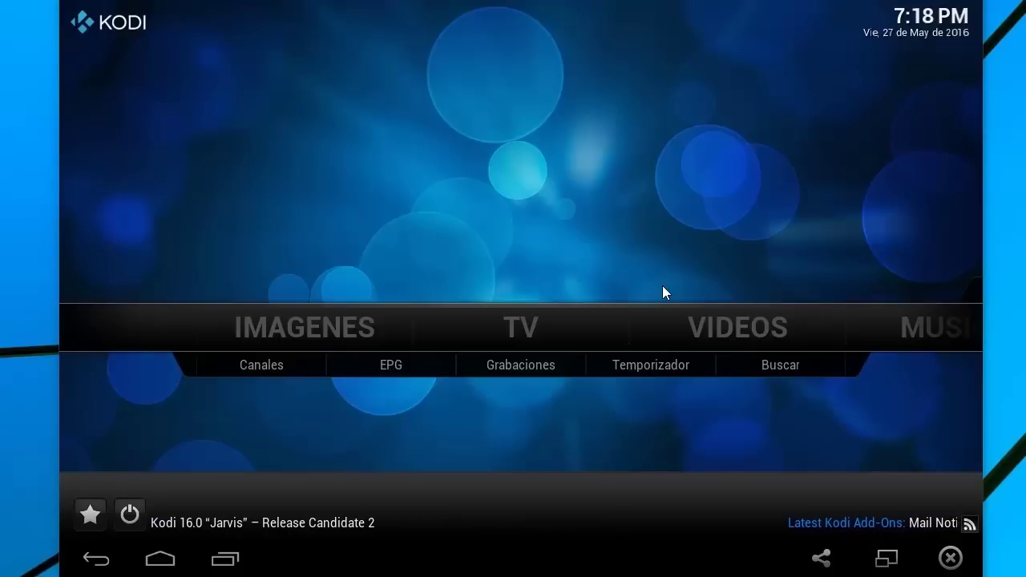
# Switch from Kodi to the Android File Manager app to show the sdcard folders
pyautogui.click(161, 559)
pyautogui.click(521, 498)
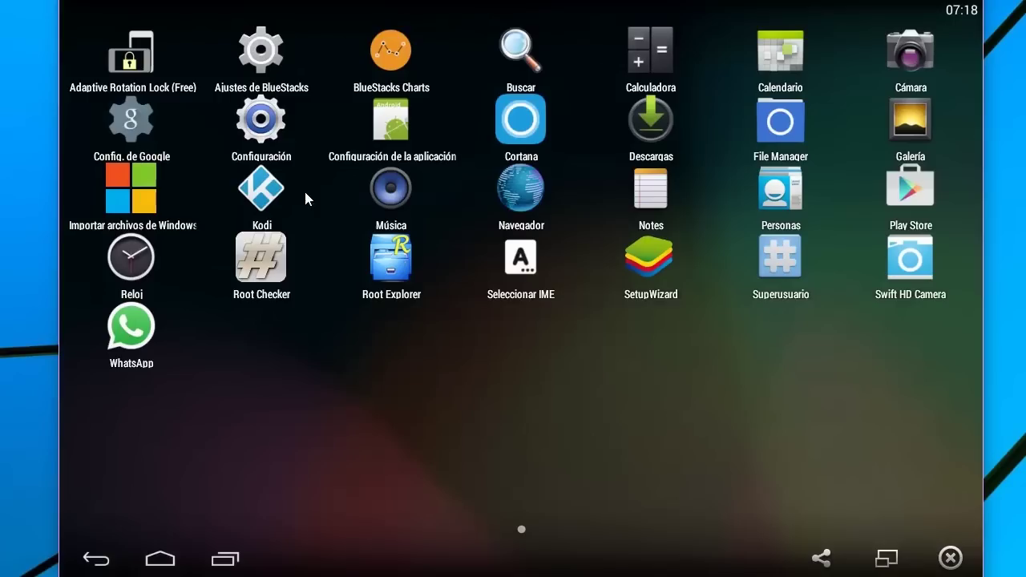
pyautogui.click(787, 131)
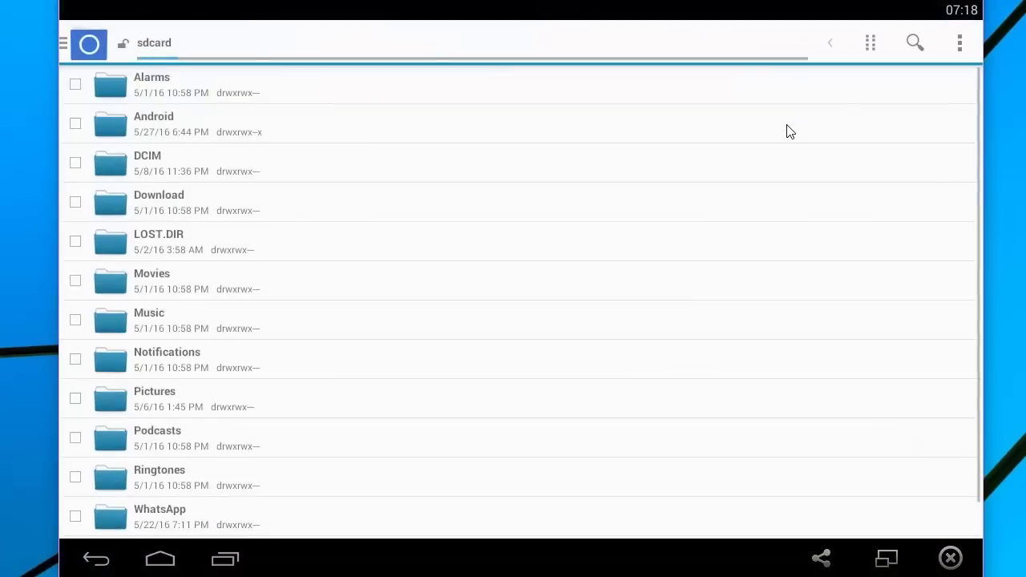
# Copy plugin.program.advancedsettings-0.8.8.zip from the windows/BstSharedFolder folder into the sdcard's Download folder
pyautogui.click(167, 531)
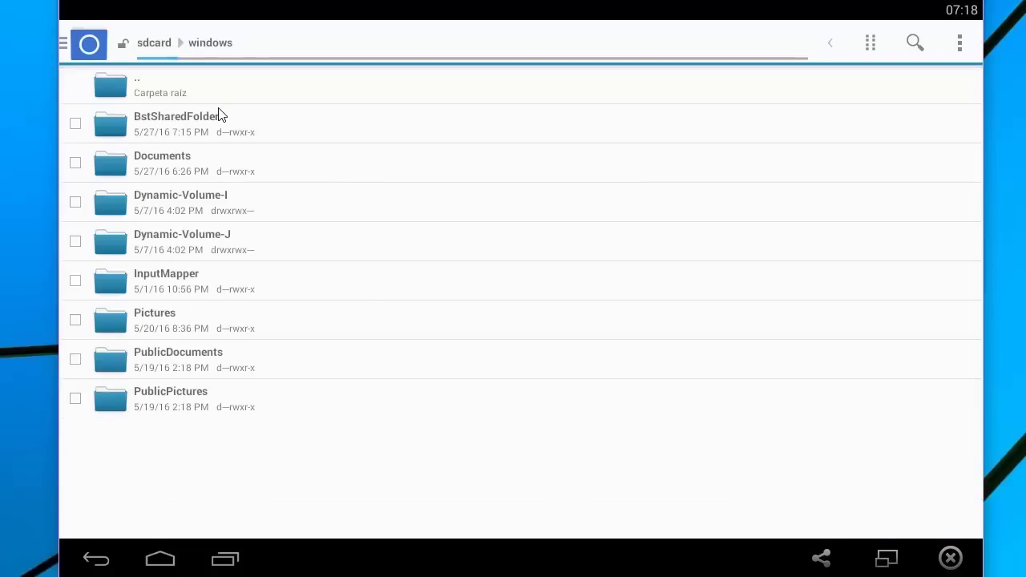
pyautogui.click(200, 117)
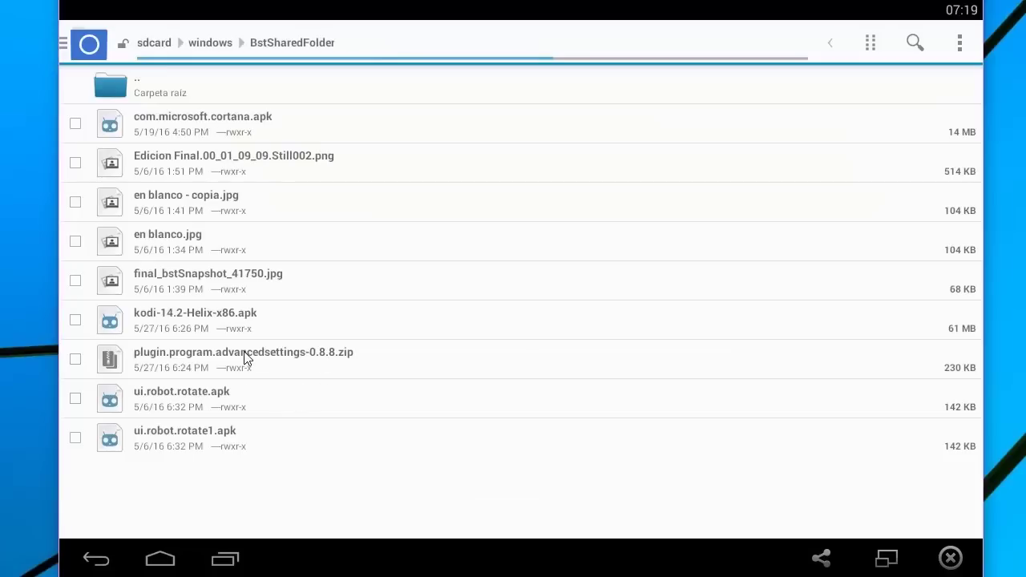
pyautogui.click(307, 359)
pyautogui.click(154, 43)
pyautogui.click(870, 43)
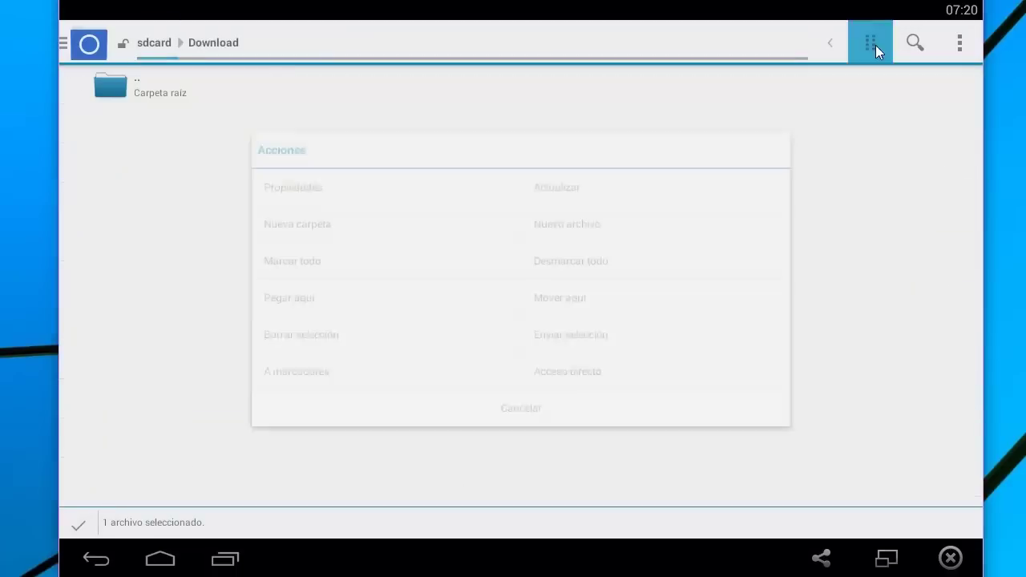
pyautogui.click(329, 309)
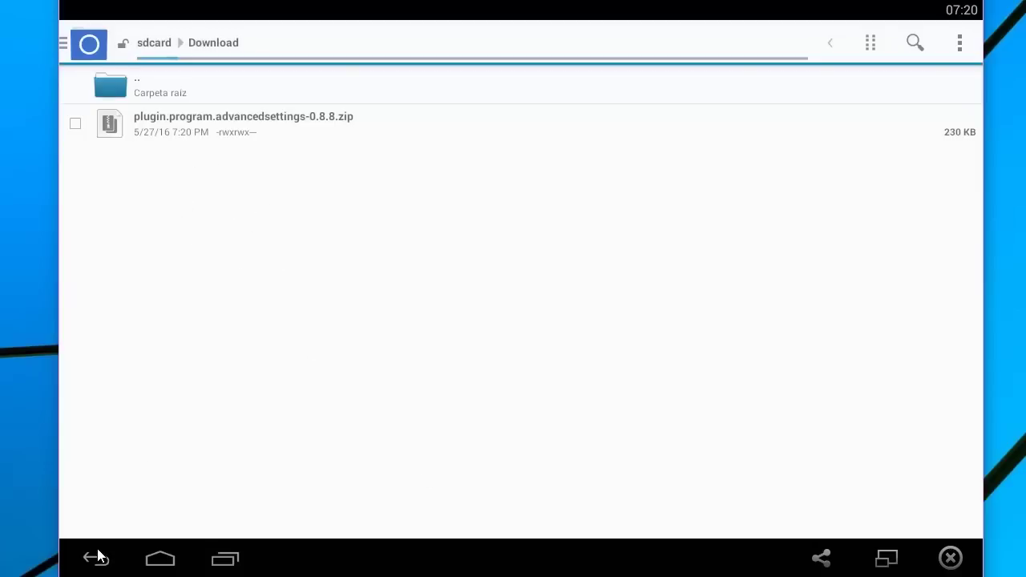
# Switch from the file manager to Kodi and go to the main Complementos page of the system settings
pyautogui.click(152, 563)
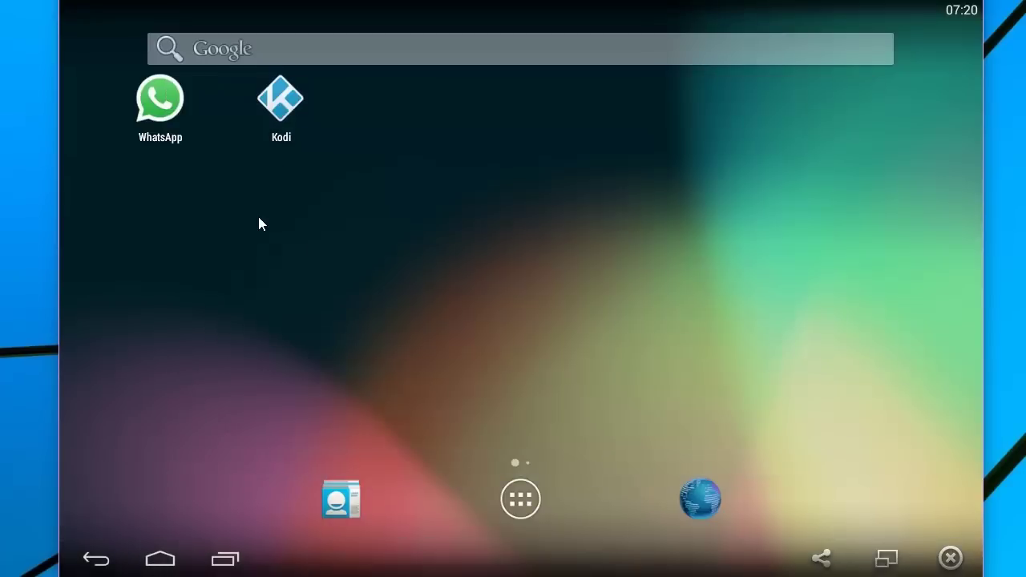
pyautogui.click(280, 103)
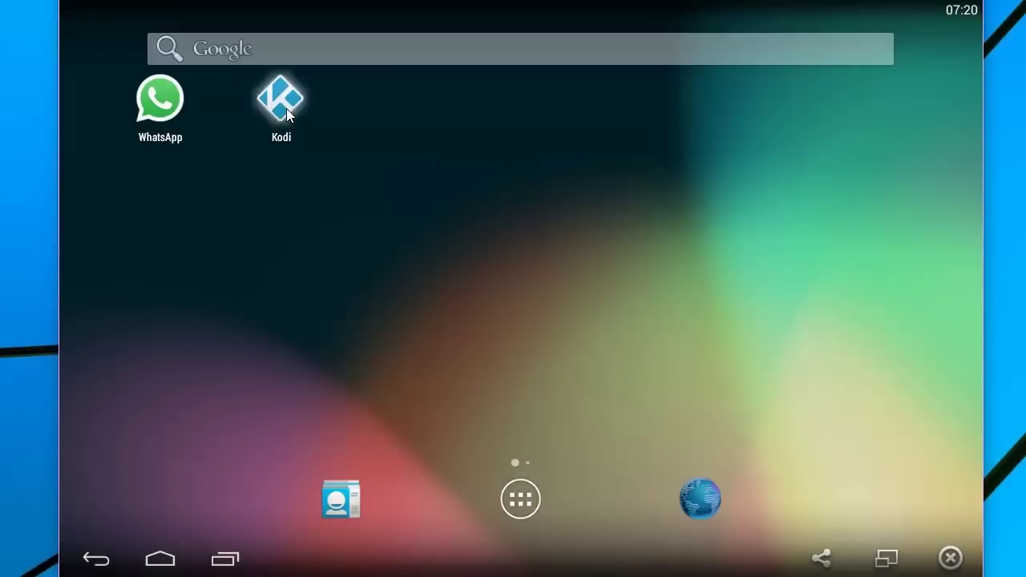
pyautogui.scroll(-3, 560, 324)
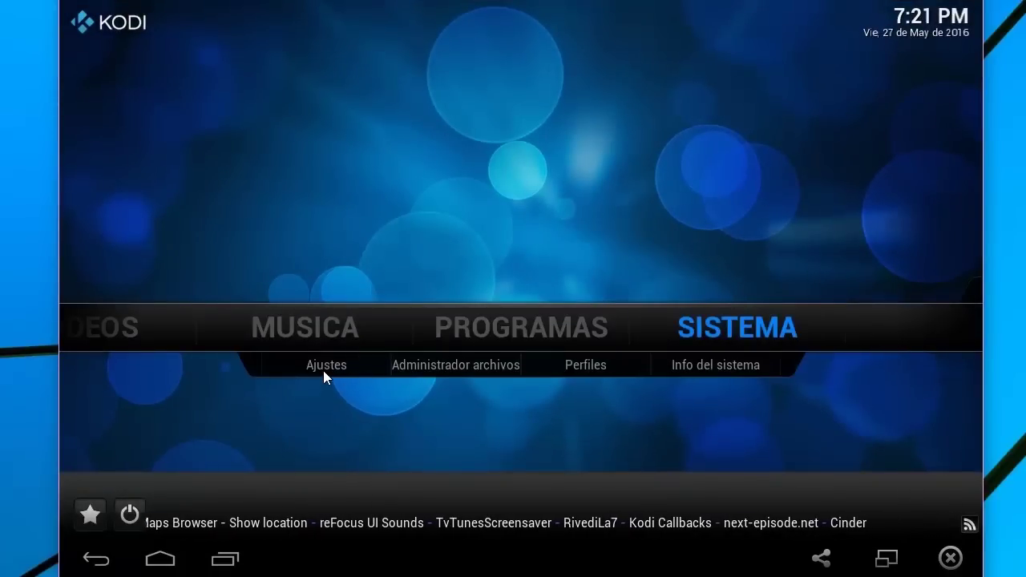
pyautogui.click(325, 367)
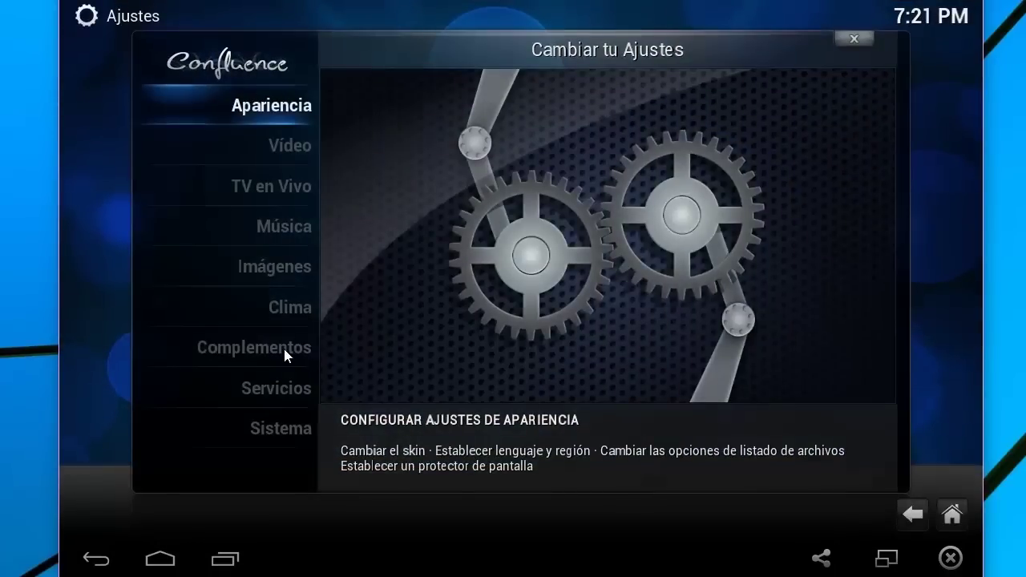
pyautogui.click(285, 349)
pyautogui.scroll(-15, 523, 210)
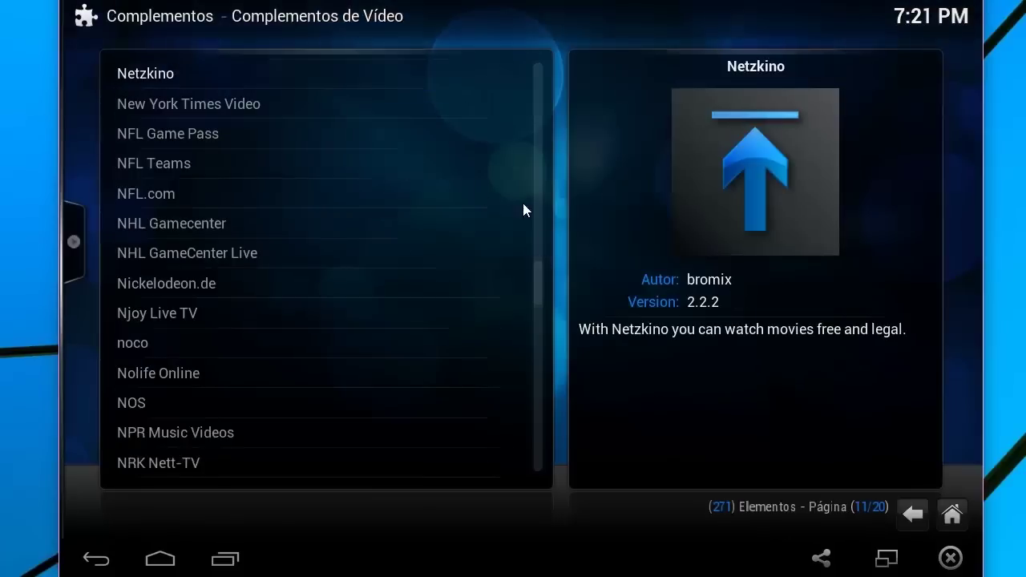
pyautogui.scroll(-10, 533, 289)
pyautogui.click(130, 72)
pyautogui.rightClick(198, 201)
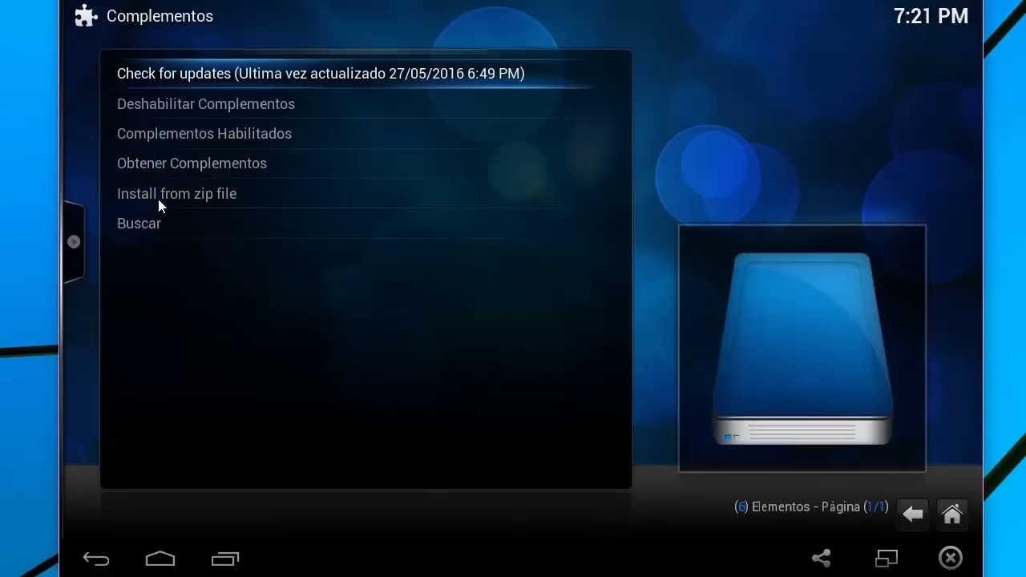
# Install the add-on from plugin.program.advancedsettings-0.8.8.zip in the root file system's sdcard/Download folder
pyautogui.click(230, 197)
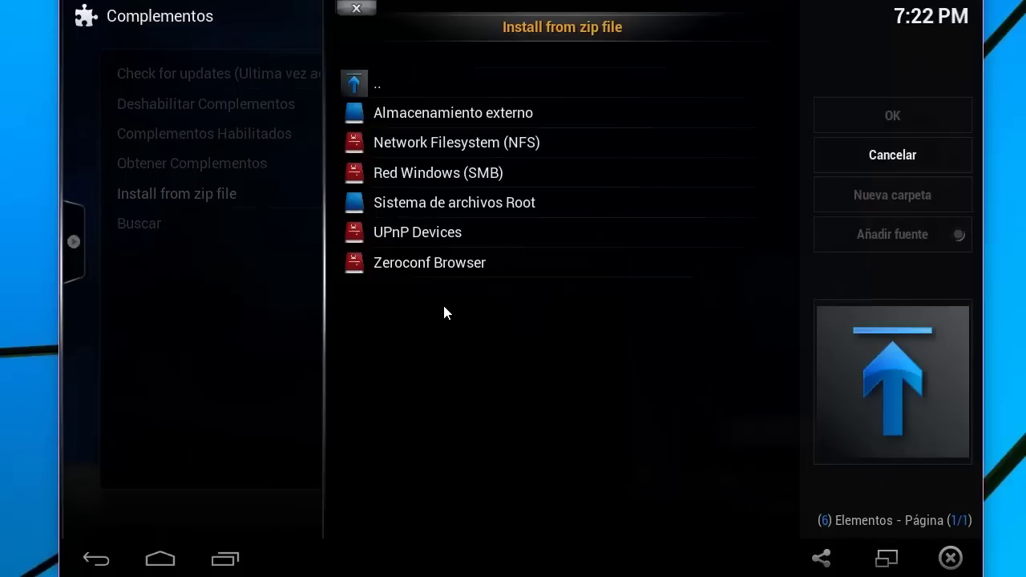
pyautogui.click(483, 203)
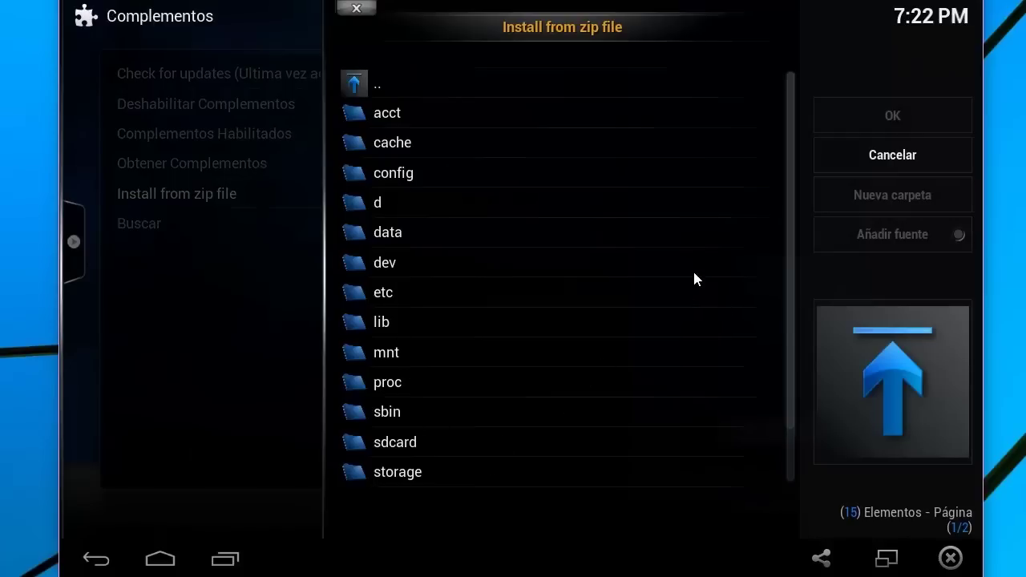
pyautogui.click(473, 446)
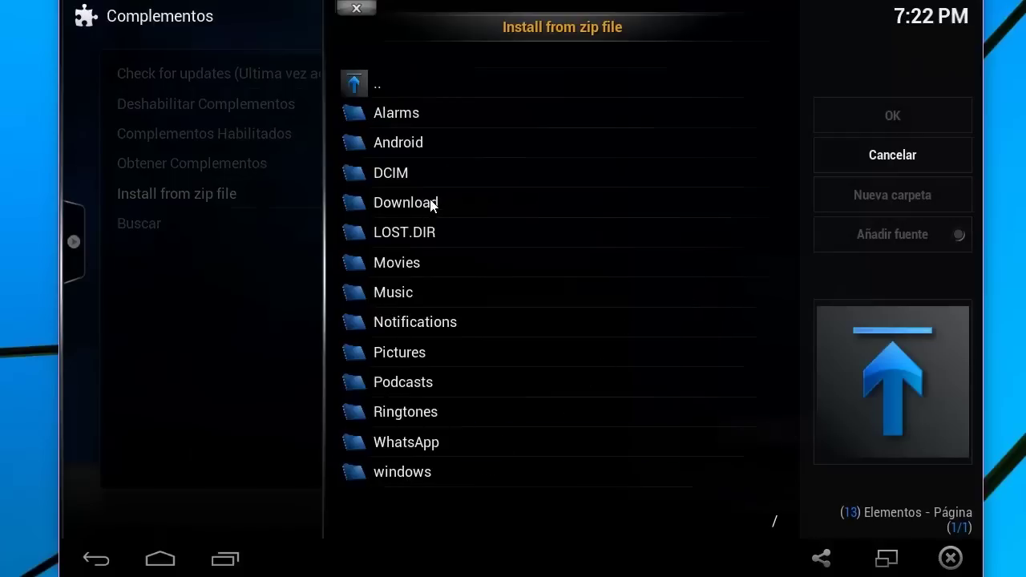
pyautogui.click(432, 203)
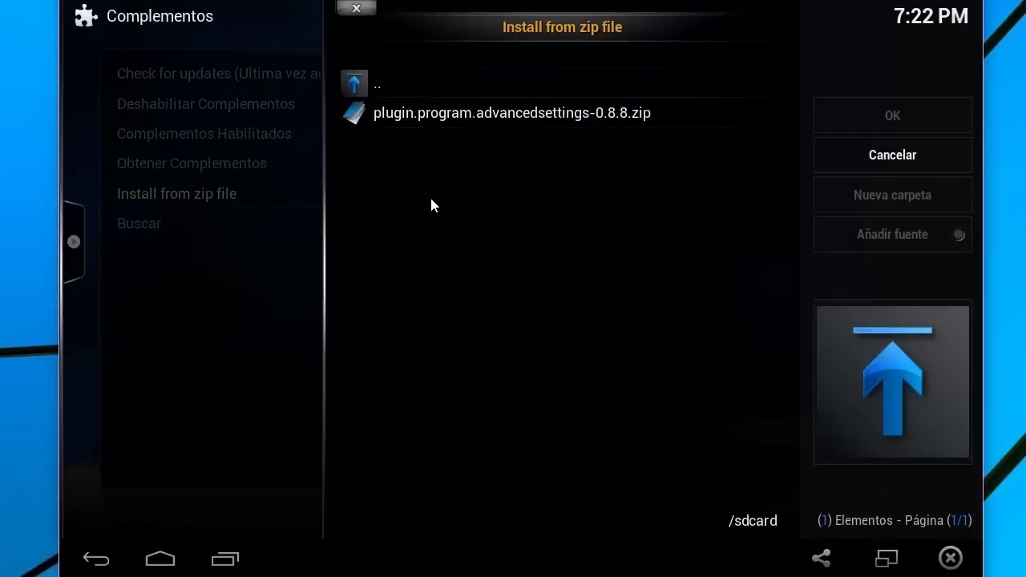
pyautogui.click(529, 113)
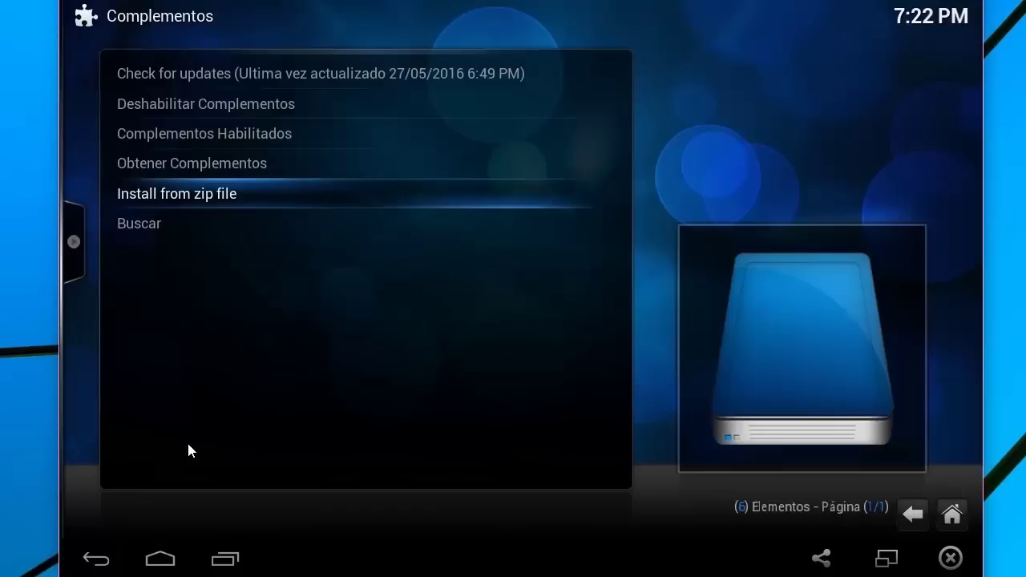
# Leave the settings for the home screen and launch Easy Advanced Settings from the video add-ons
pyautogui.click(104, 560)
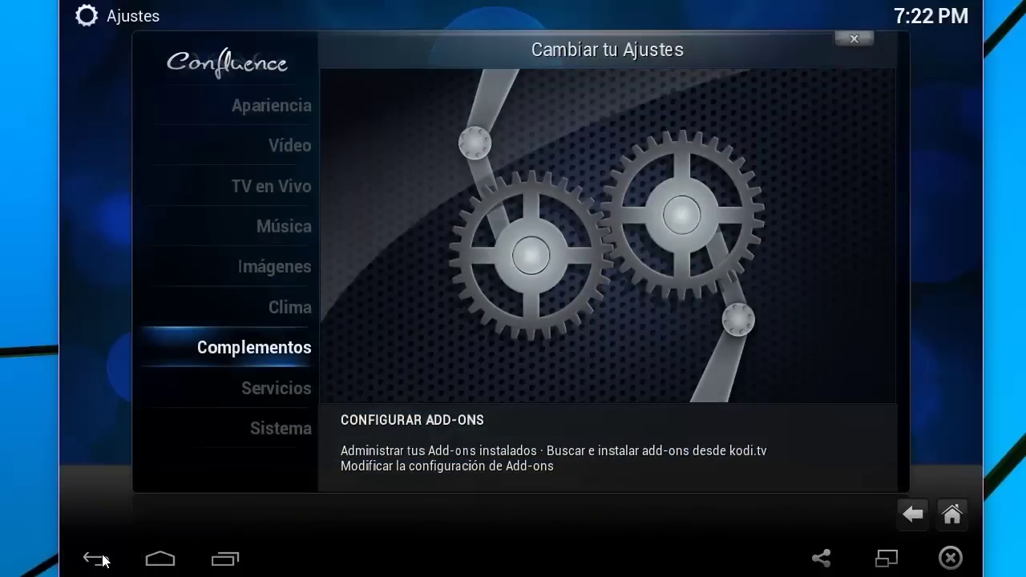
pyautogui.click(104, 560)
pyautogui.press('Left')
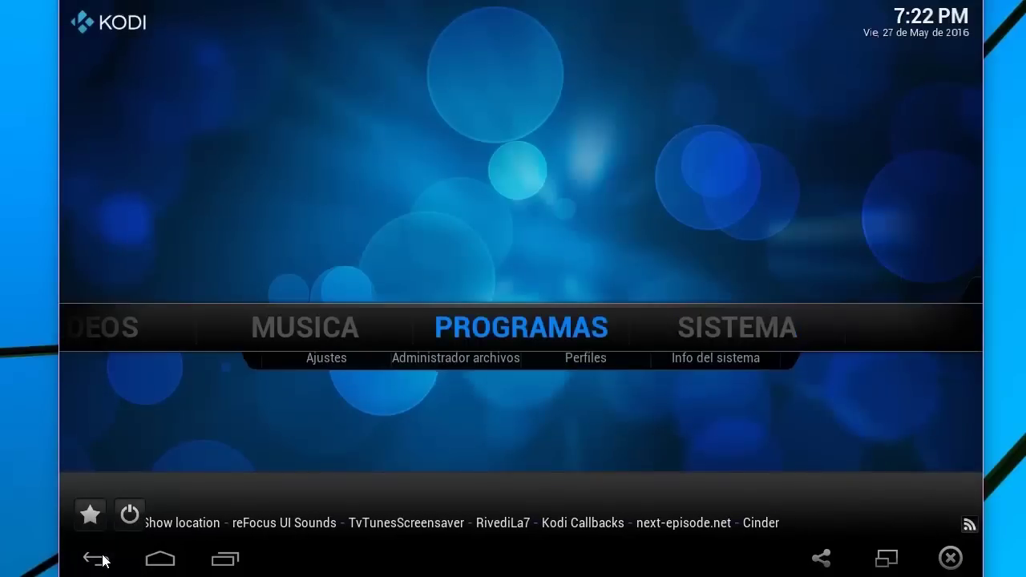
pyautogui.press('Left')
pyautogui.press('Left')
pyautogui.press('Down')
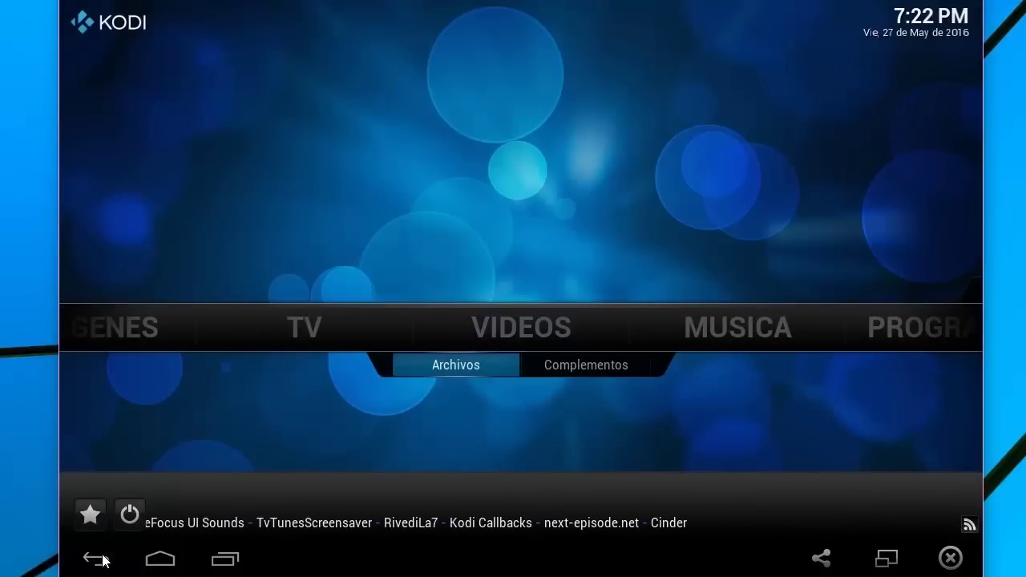
pyautogui.click(595, 368)
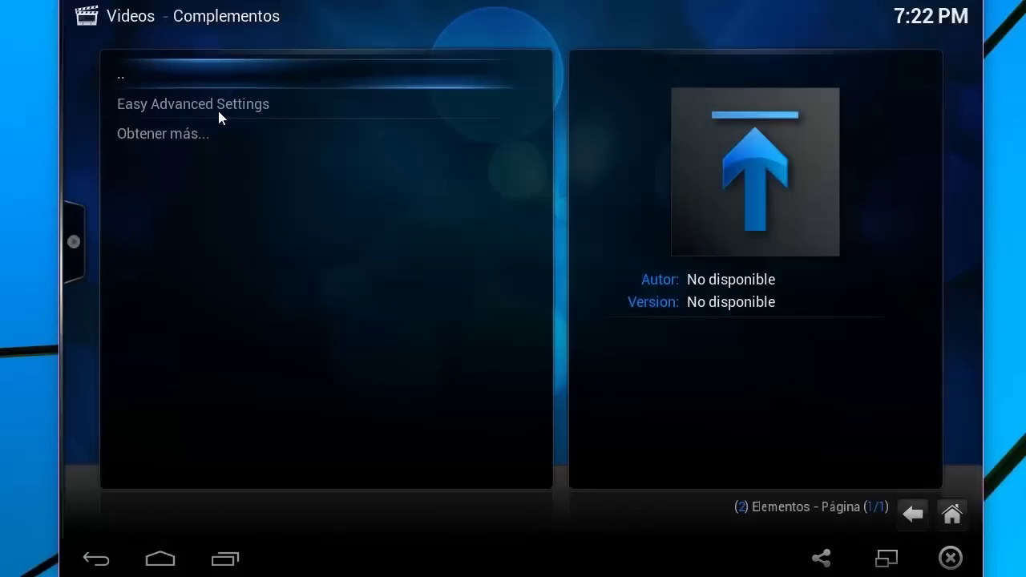
pyautogui.click(259, 108)
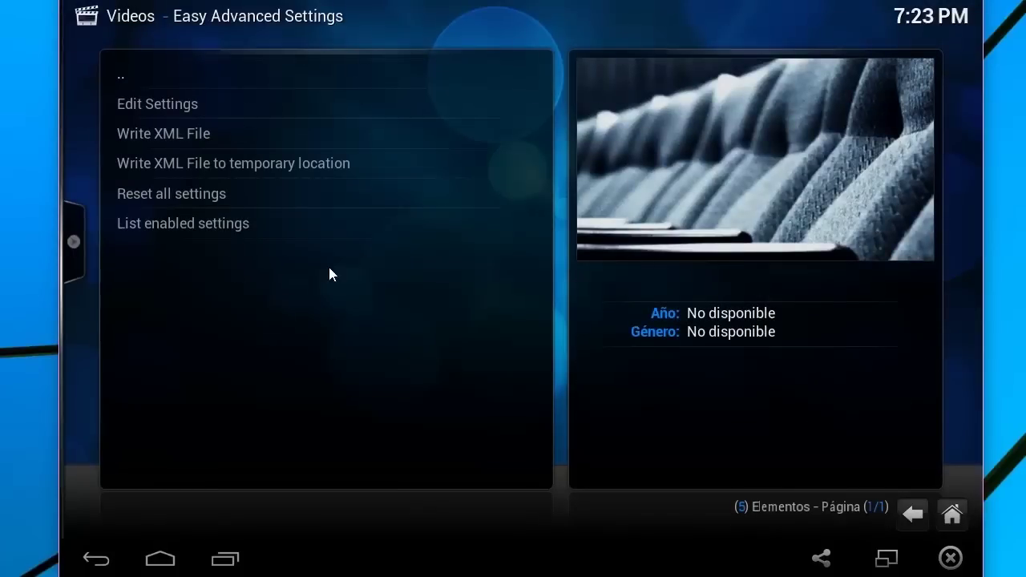
# Open the Network group of the network settings for editing in Easy Advanced Settings
pyautogui.click(178, 104)
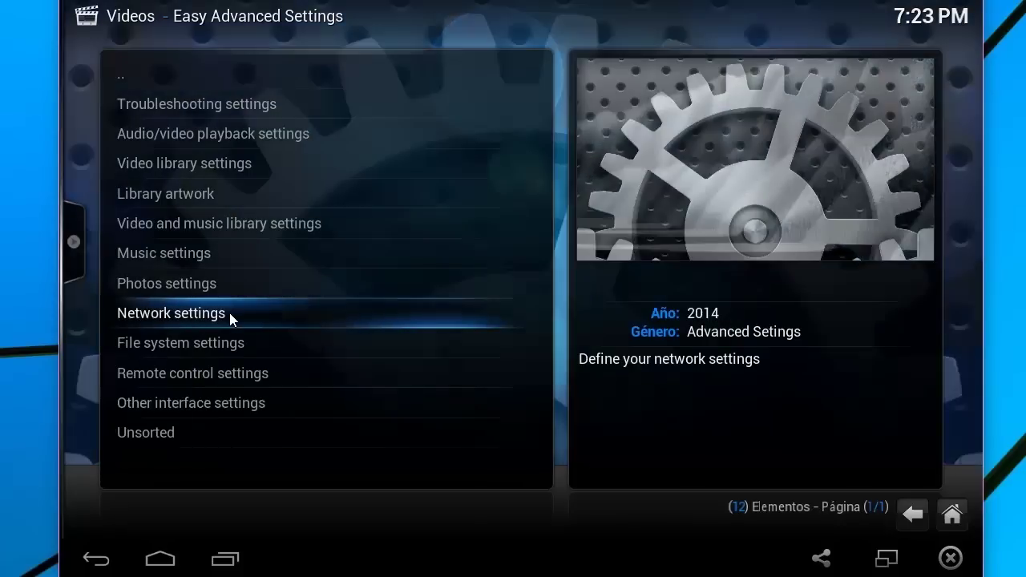
pyautogui.click(230, 314)
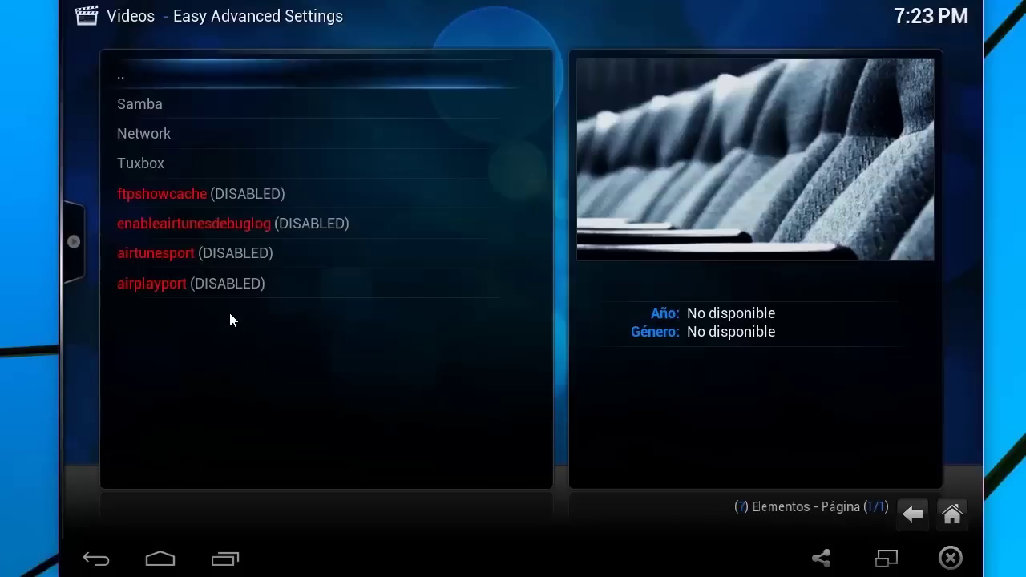
pyautogui.click(225, 134)
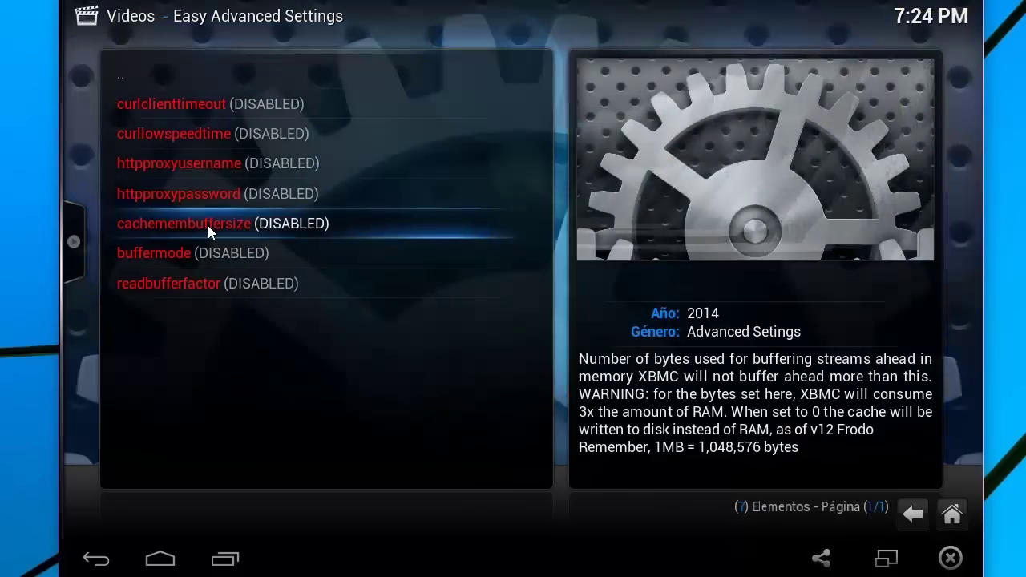
# Set the cachemembuffersize value to 157286400
pyautogui.click(208, 228)
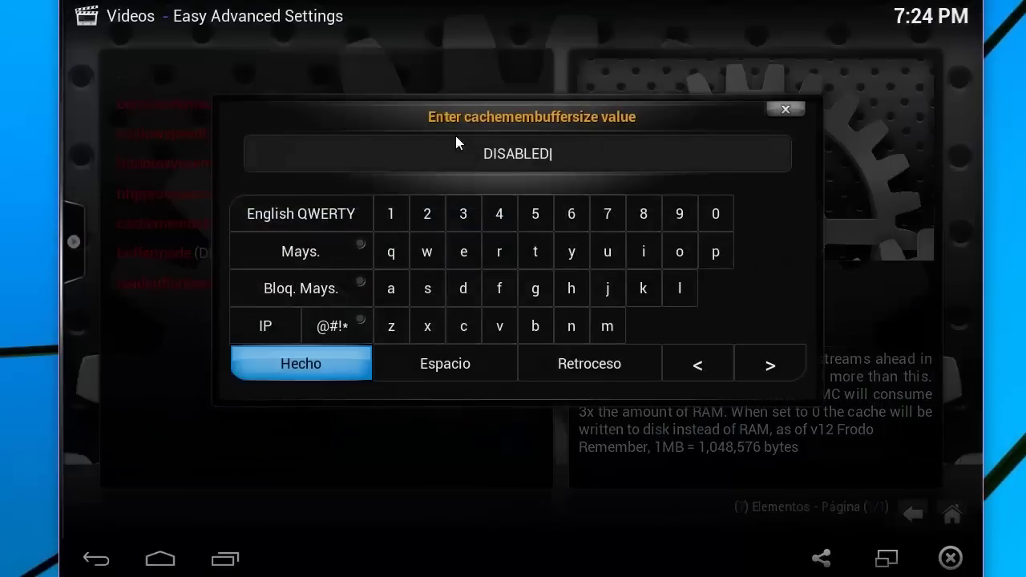
pyautogui.press('BackSpace')
pyautogui.press('BackSpace')
pyautogui.press('BackSpace')
pyautogui.press('BackSpace')
pyautogui.press('BackSpace')
pyautogui.press('BackSpace')
pyautogui.press('BackSpace')
pyautogui.press('BackSpace')
pyautogui.write('157286400')
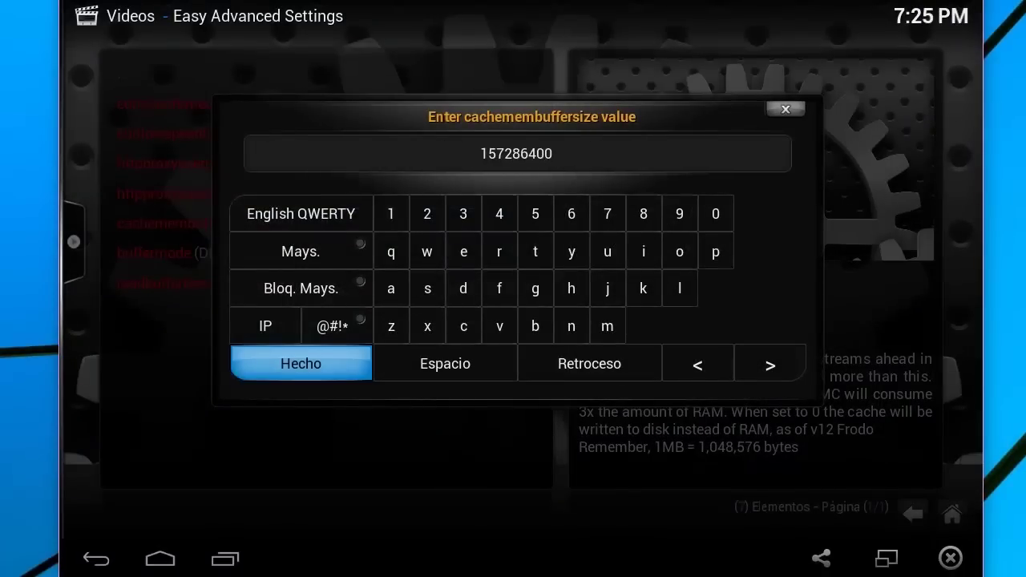
pyautogui.click(320, 363)
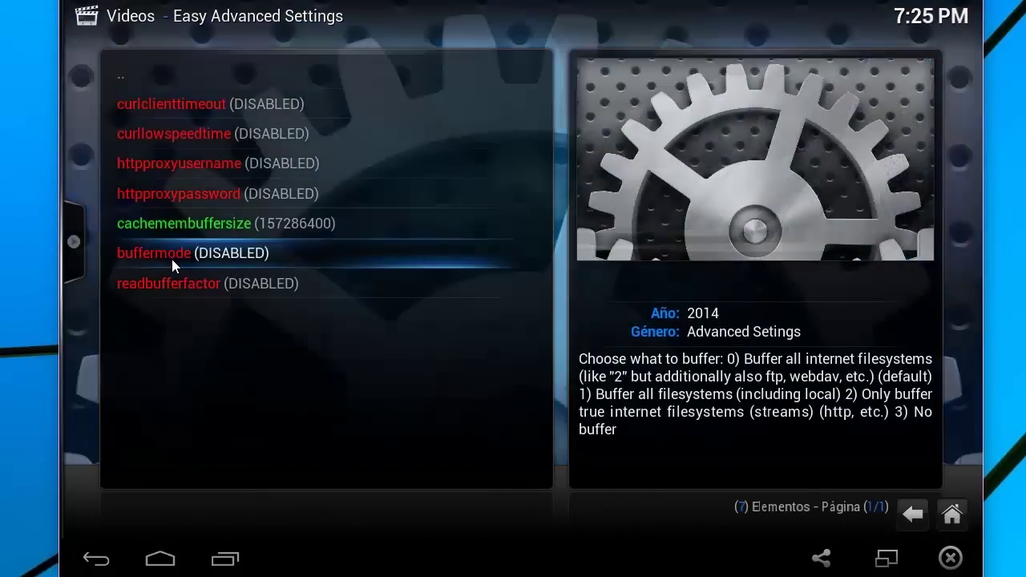
# Set buffermode to option 1 and readbufferfactor to 4.0
pyautogui.click(171, 257)
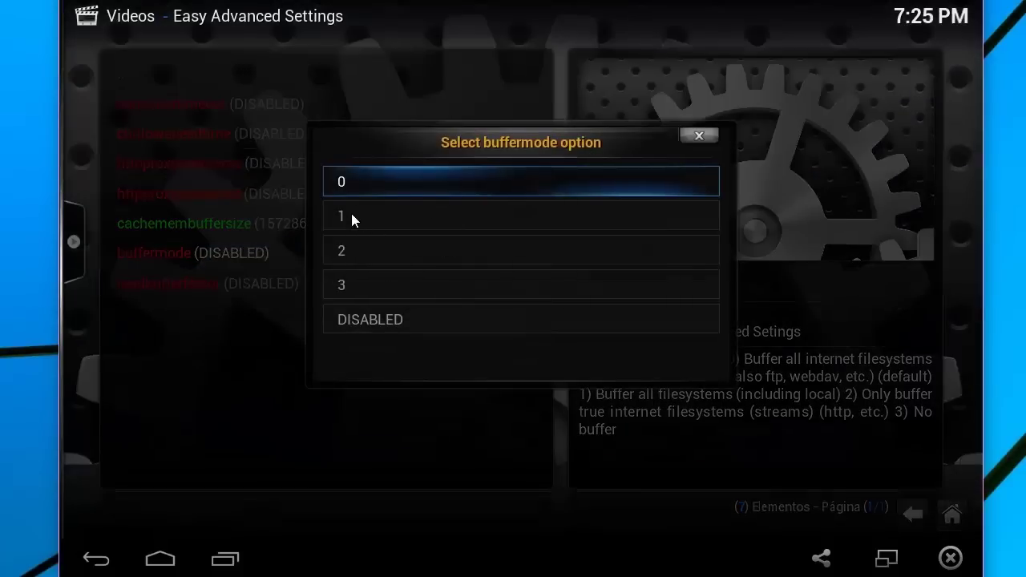
pyautogui.click(347, 215)
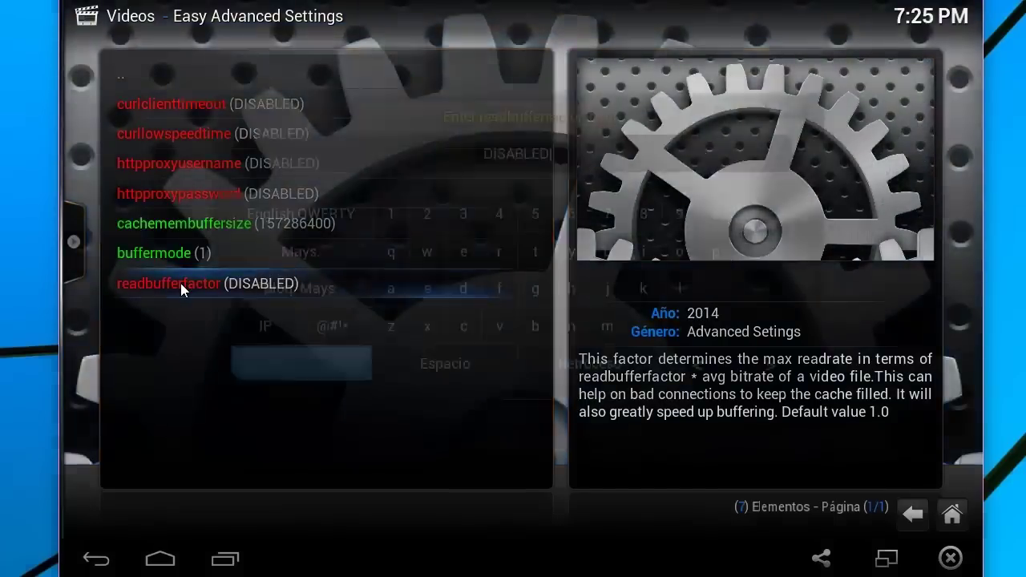
pyautogui.click(181, 282)
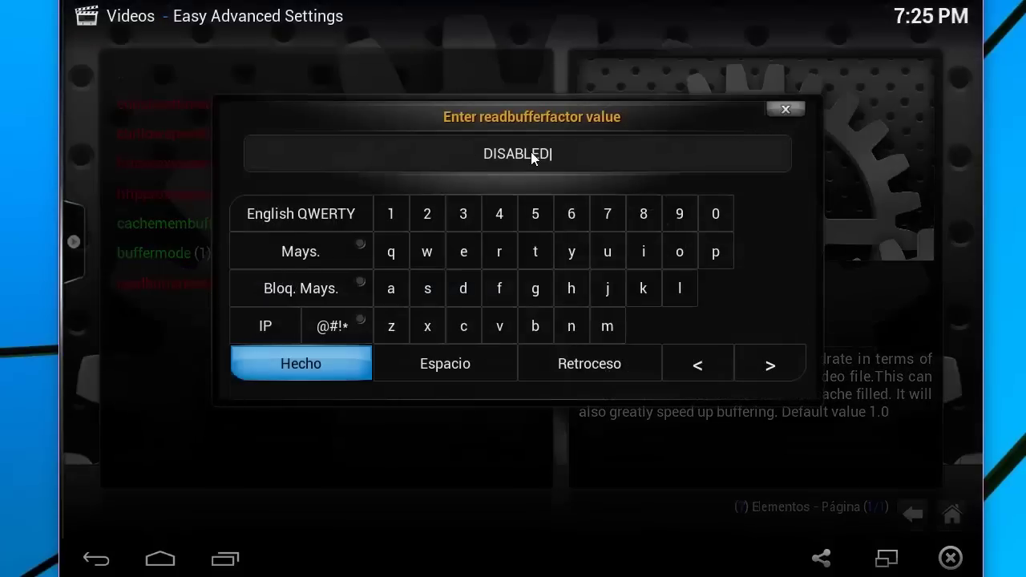
pyautogui.press('BackSpace')
pyautogui.press('BackSpace')
pyautogui.press('BackSpace')
pyautogui.press('BackSpace')
pyautogui.press('BackSpace')
pyautogui.press('BackSpace')
pyautogui.press('BackSpace')
pyautogui.press('BackSpace')
pyautogui.write('4.0')
pyautogui.click(321, 361)
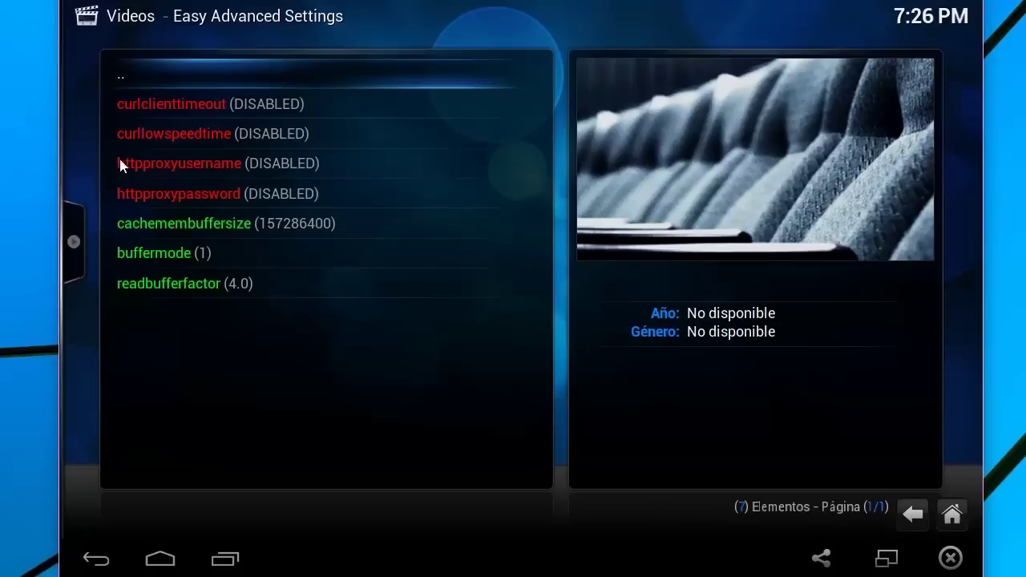
# Return to the add-on's main list, write the settings to the XML file, and go back to the home screen
pyautogui.click(129, 74)
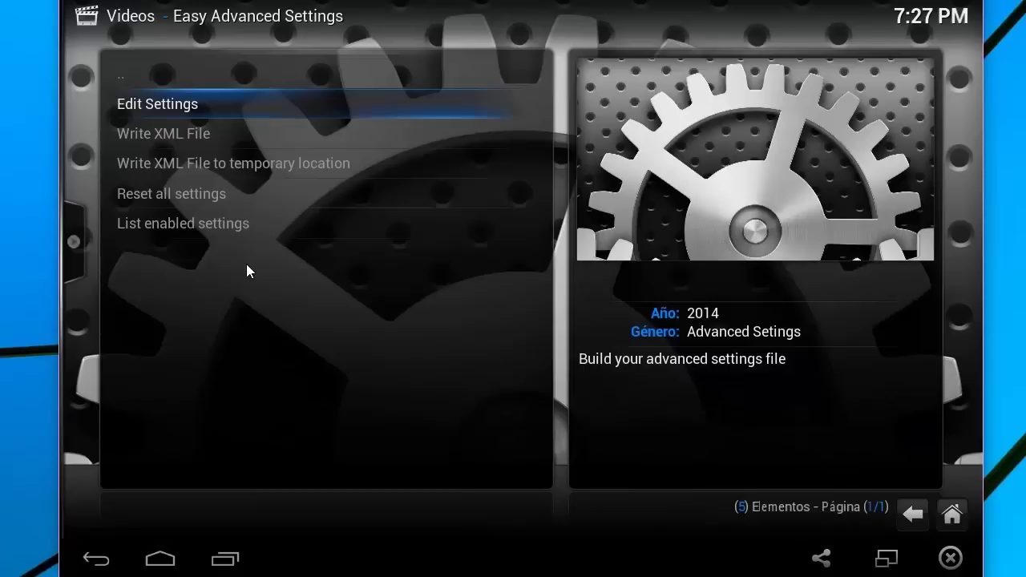
pyautogui.click(162, 134)
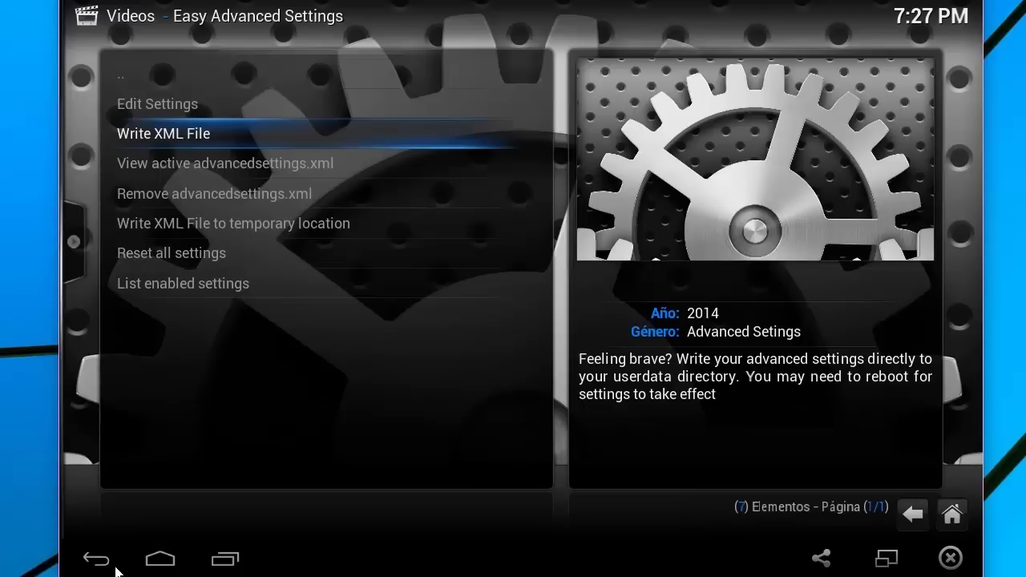
pyautogui.click(112, 569)
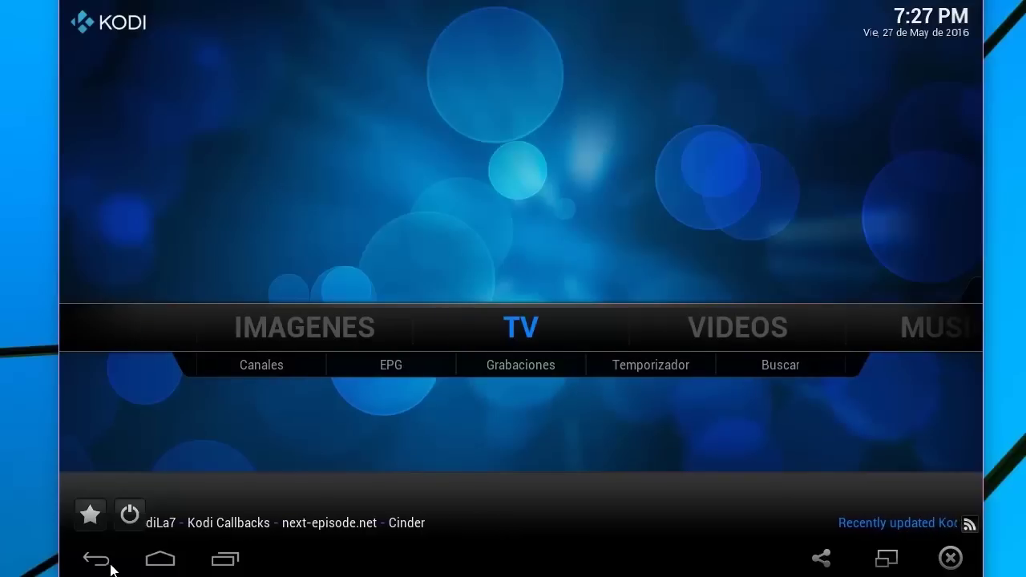